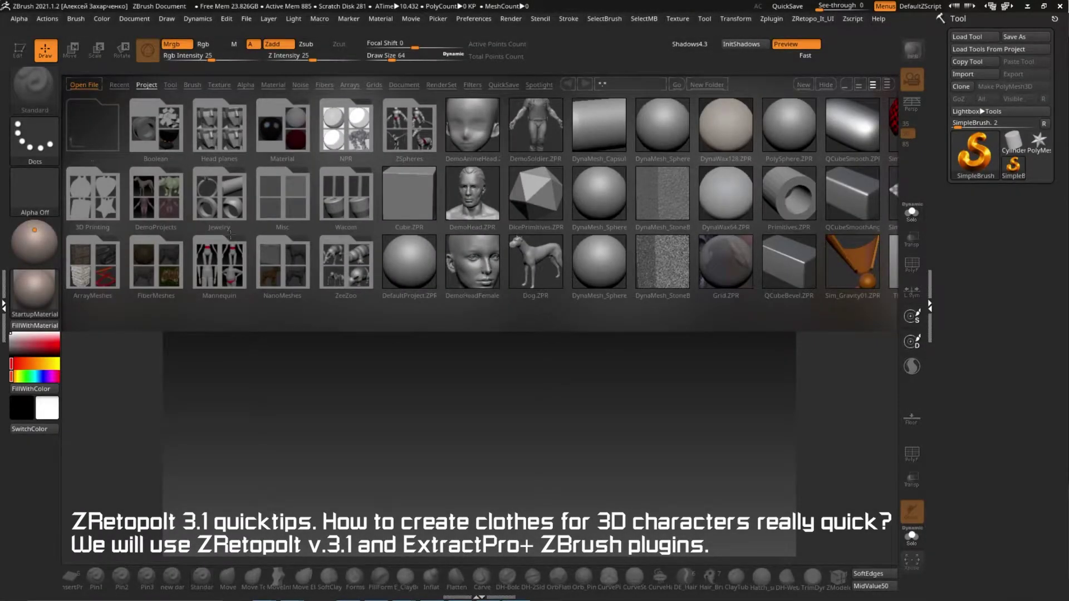
Load the Earthquake demo project and frame the character in a three-quarter view.
left_click(165, 199)
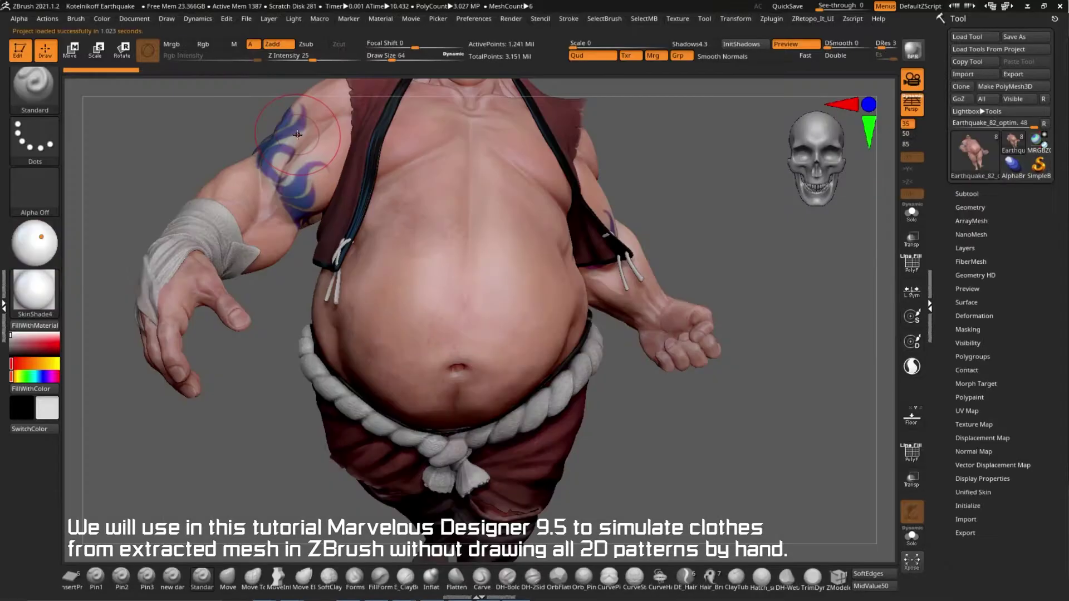
key("f")
left_click_drag(726, 305, 749, 292)
Solo the body subtool and lasso-mask the chest and upper torso, extending it near the right arm.
left_click(967, 194)
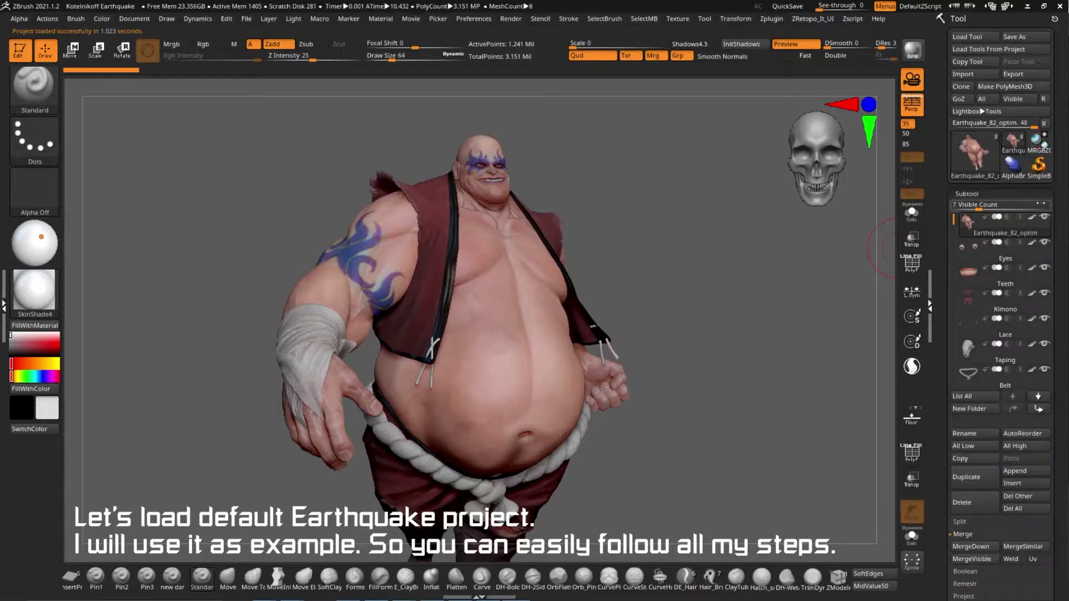
left_click(479, 334, "ctrl+shift")
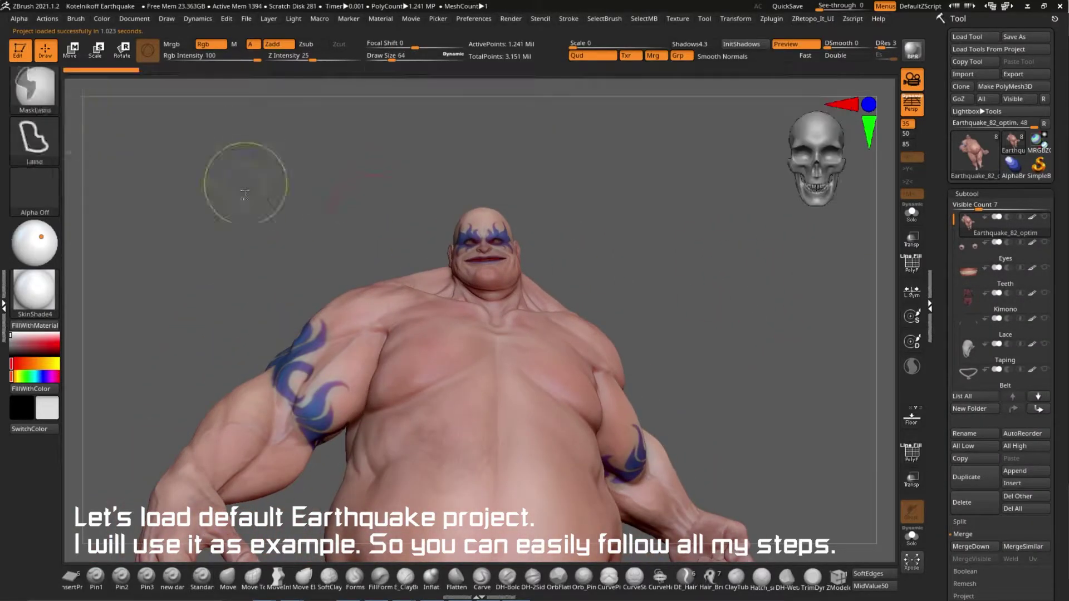
left_click_drag(245, 262, 662, 518, "ctrl")
left_click_drag(647, 211, 607, 238)
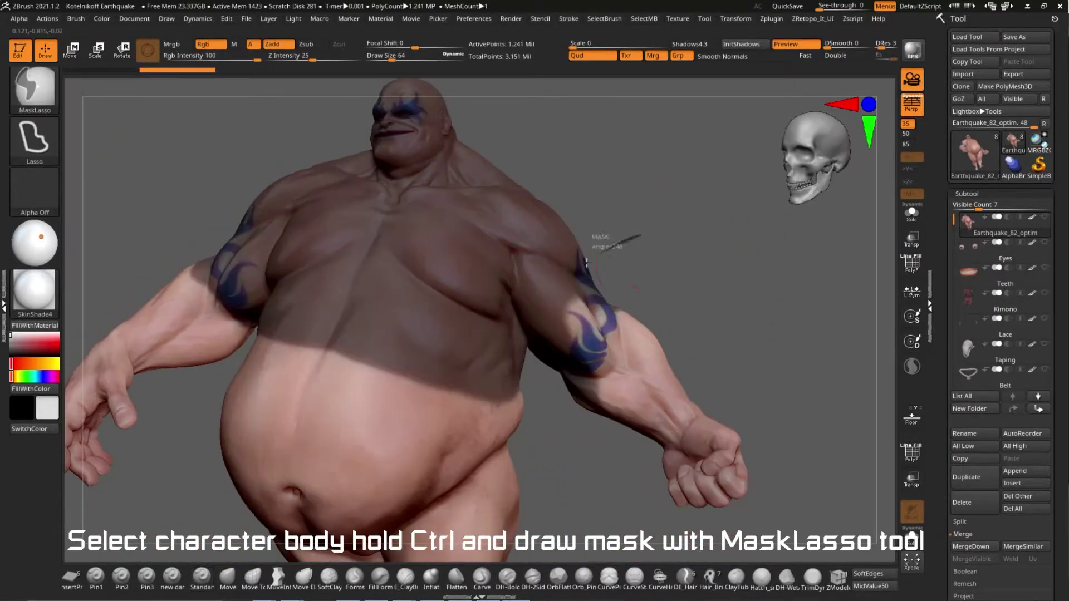
left_click_drag(690, 250, 562, 446, "ctrl")
mouse_move(703, 270)
left_mouse_down()
mouse_move(652, 286)
mouse_move(613, 261)
mouse_move(549, 185)
mouse_move(584, 230)
mouse_move(691, 270)
left_mouse_up()
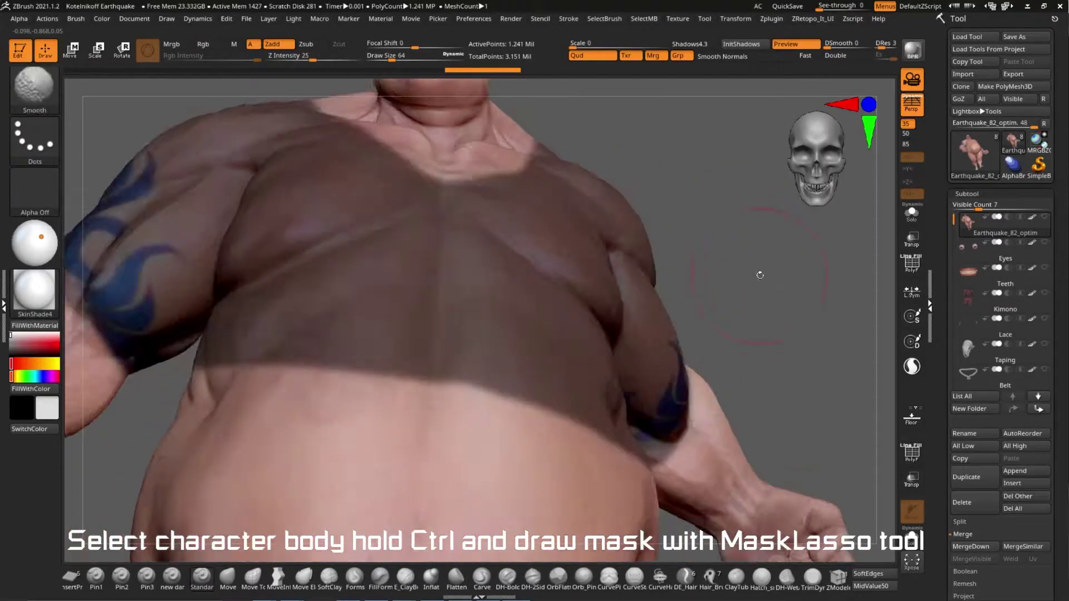
Extract the masked torso with ExtractPro+ into Extract1 and show its PolyFrame wireframe.
left_click(771, 18)
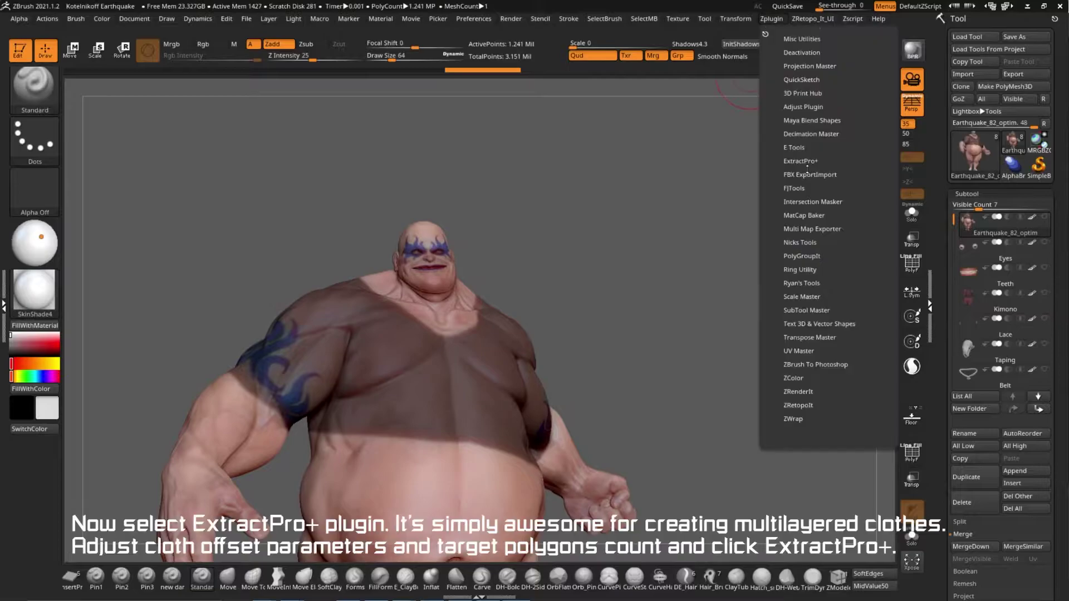
left_click(800, 149)
left_click(797, 169)
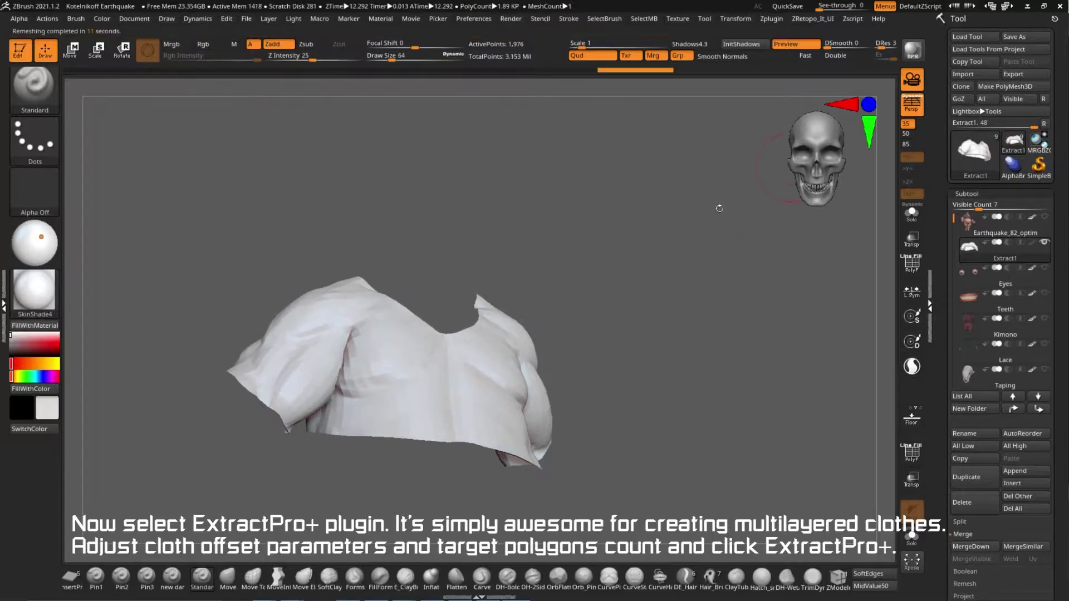
key("shift+f")
mouse_move(680, 255)
left_mouse_down()
mouse_move(752, 286)
mouse_move(775, 281)
mouse_move(650, 204)
left_mouse_up()
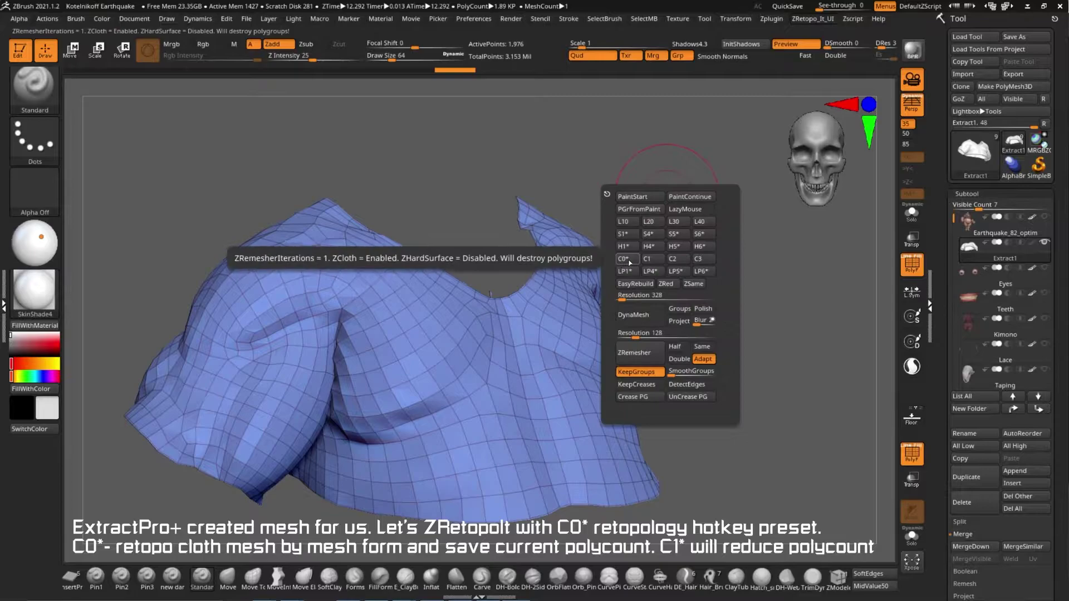
Remesh the shirt with the ZRetopoIt C0* preset into even quads and check the wireframe.
left_click(771, 18)
left_click(797, 196)
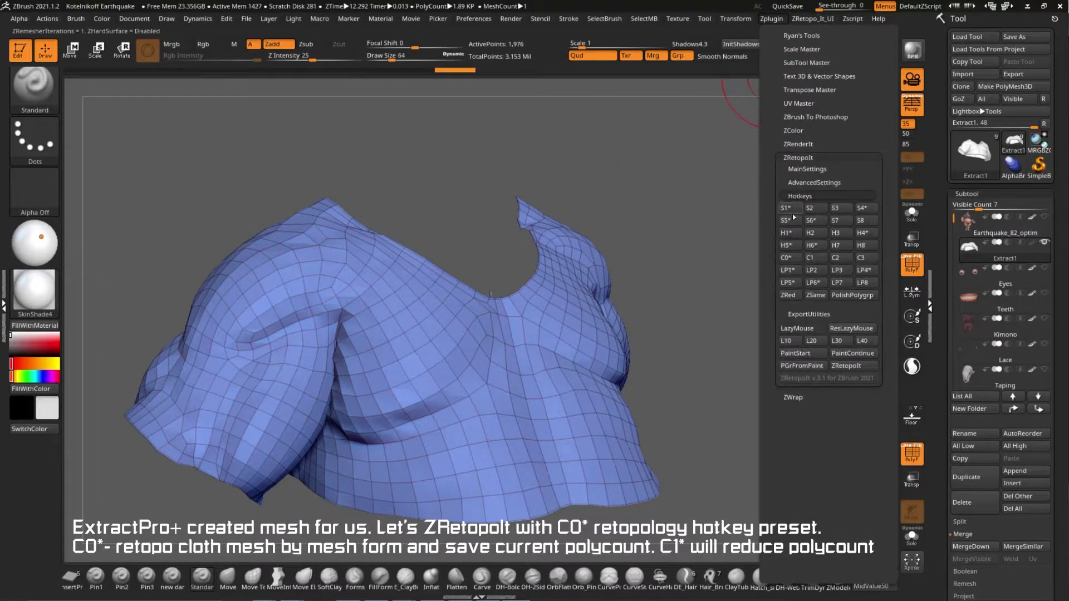
mouse_move(715, 307)
left_mouse_down()
mouse_move(692, 317)
mouse_move(774, 294)
mouse_move(718, 279)
left_mouse_up()
key("shift+f")
key("shift+f")
key("shift+f")
mouse_move(747, 312)
left_mouse_down()
mouse_move(741, 291)
mouse_move(696, 312)
mouse_move(776, 303)
mouse_move(824, 330)
left_mouse_up()
key("shift+f")
key("shift+f")
Unhide the body and run ZRetopoIt PrepExport with MeshSizeInCm set to 200.
left_click(1044, 217)
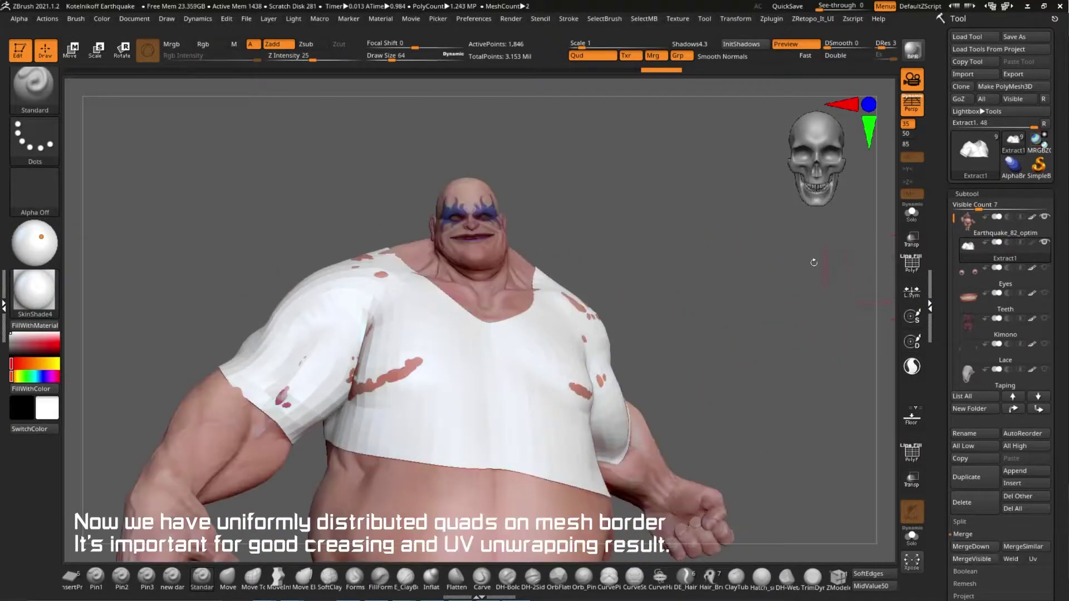
mouse_move(811, 262)
left_mouse_down()
mouse_move(626, 274)
mouse_move(674, 167)
left_mouse_up()
left_click(772, 19)
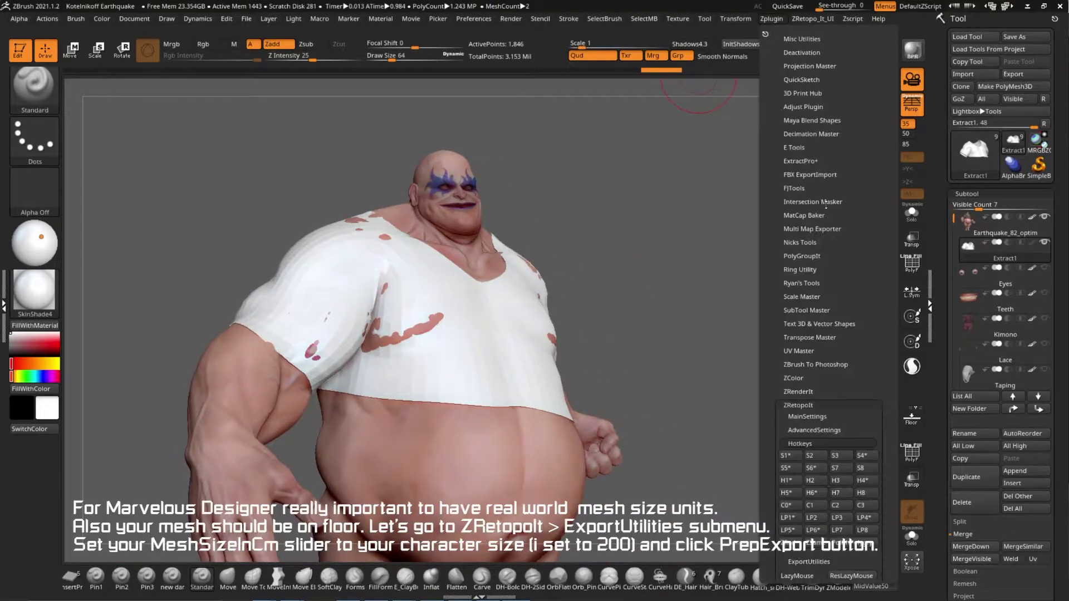
left_click(809, 335)
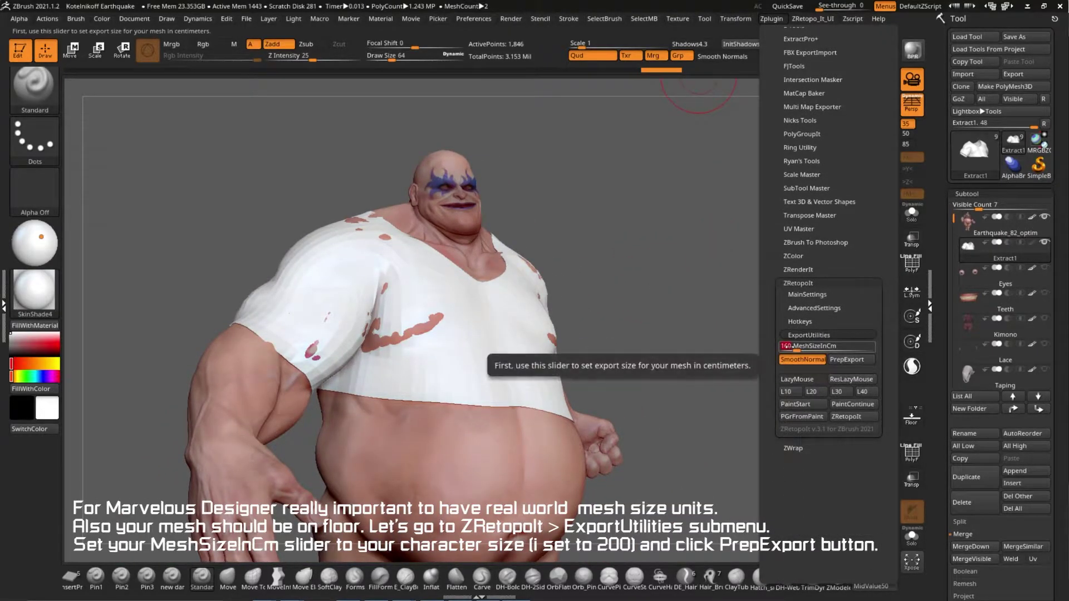
left_click(845, 359)
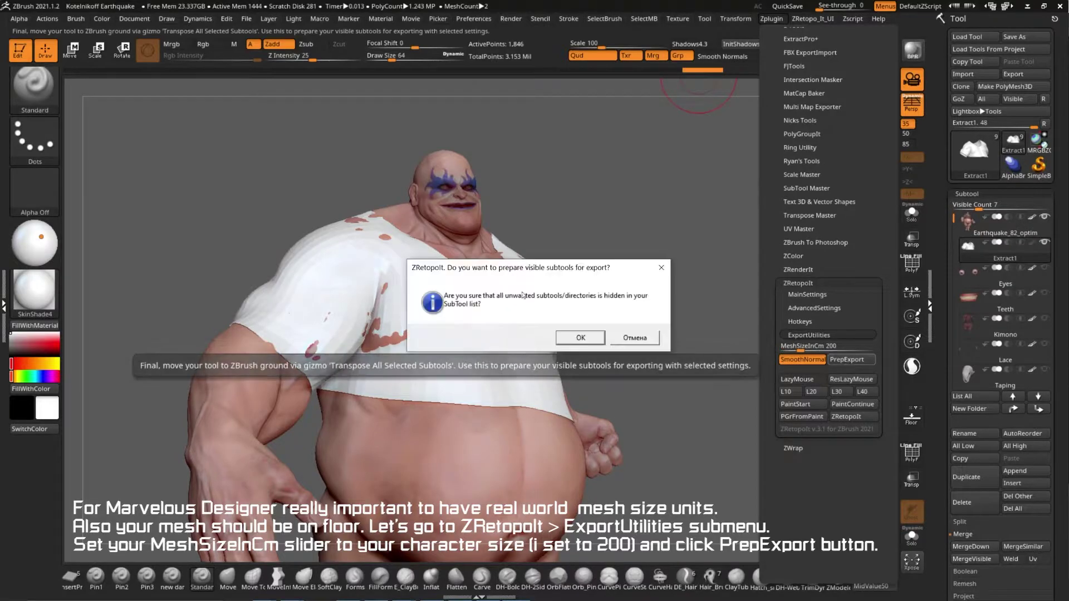
left_click(583, 341)
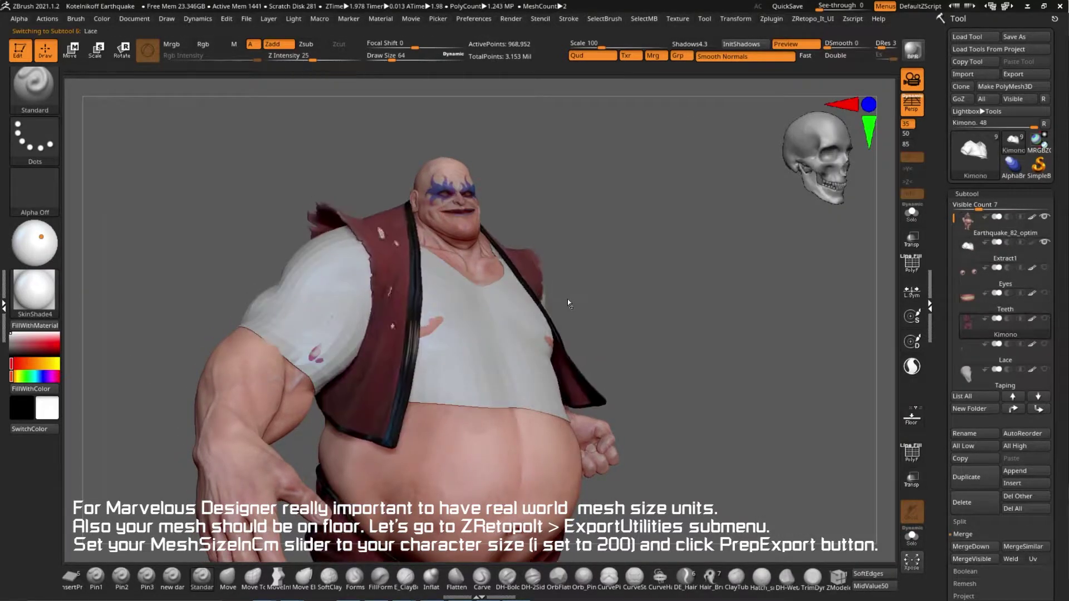
Zoom onto the torso and head, collapse the subtool list and expand Deformation.
mouse_move(681, 237)
left_mouse_down()
mouse_move(715, 275)
mouse_move(696, 294)
left_mouse_up()
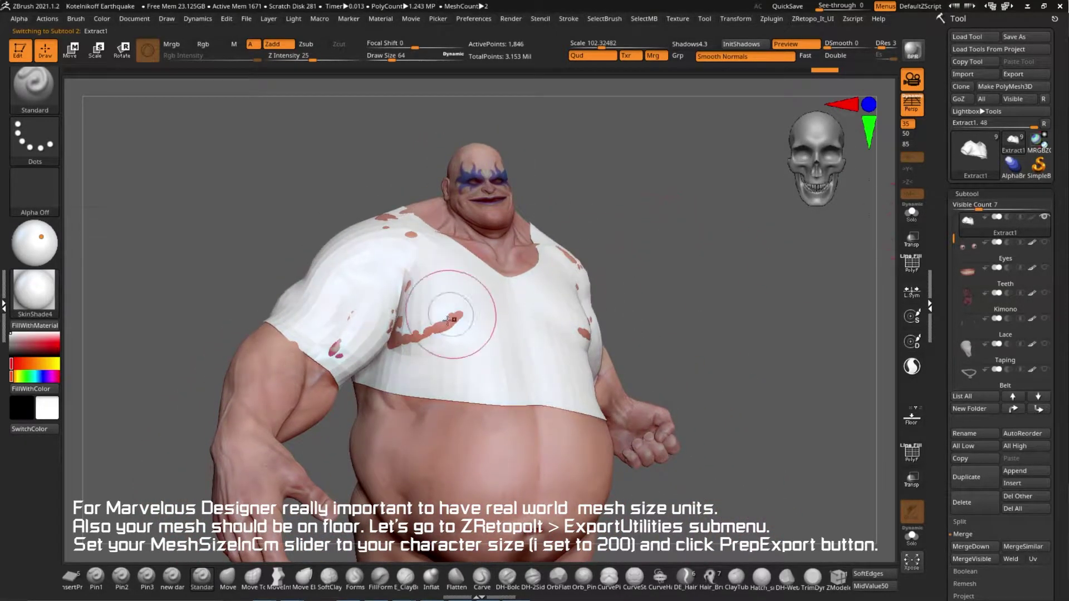
left_click(974, 193)
left_click(974, 327)
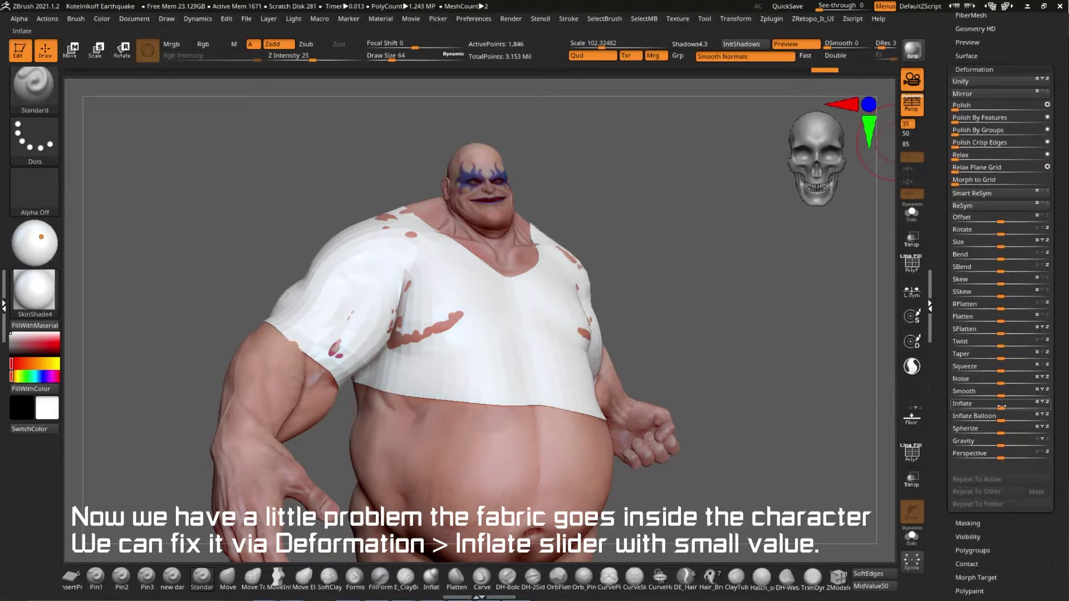
Inflate the shirt slightly over the skin, select the body subtool and turn on the floor grid.
left_click_drag(1001, 407, 1004, 407)
left_click_drag(632, 227, 680, 251)
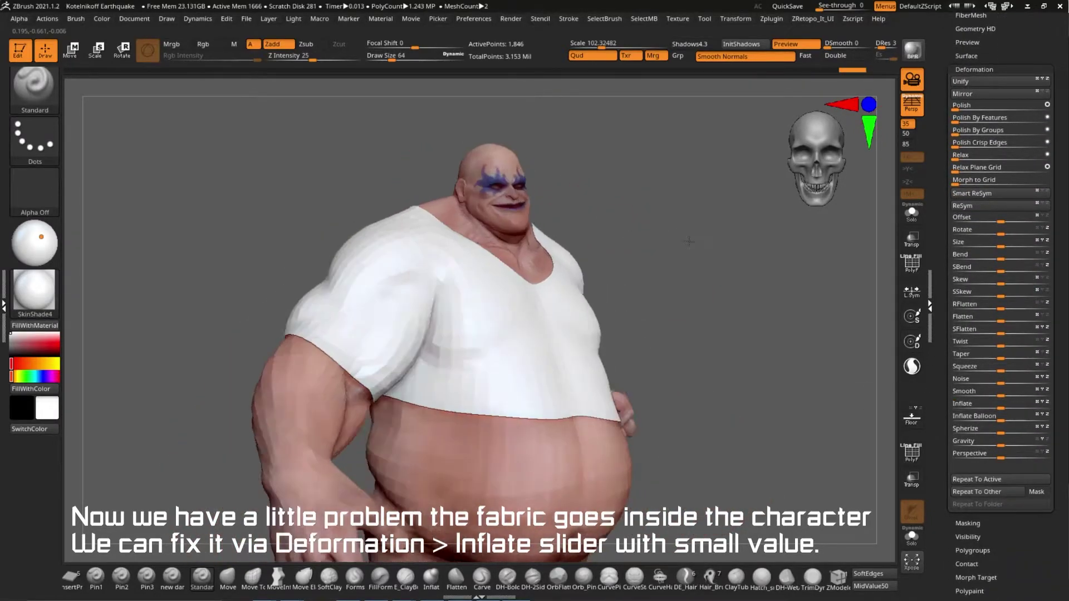
left_click(971, 67)
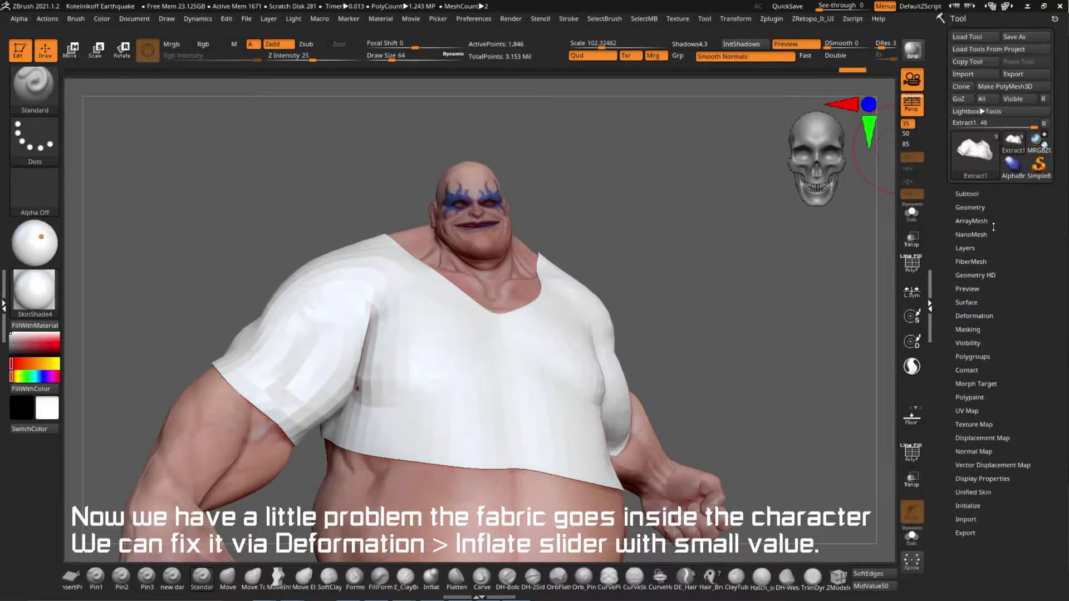
left_click(1032, 230)
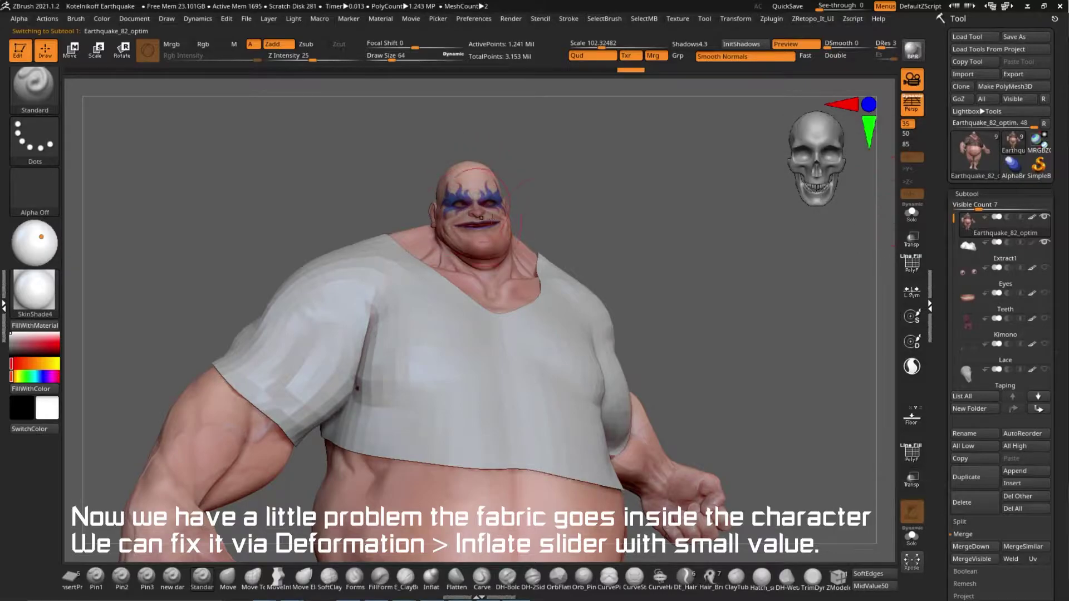
left_click(498, 251, "alt")
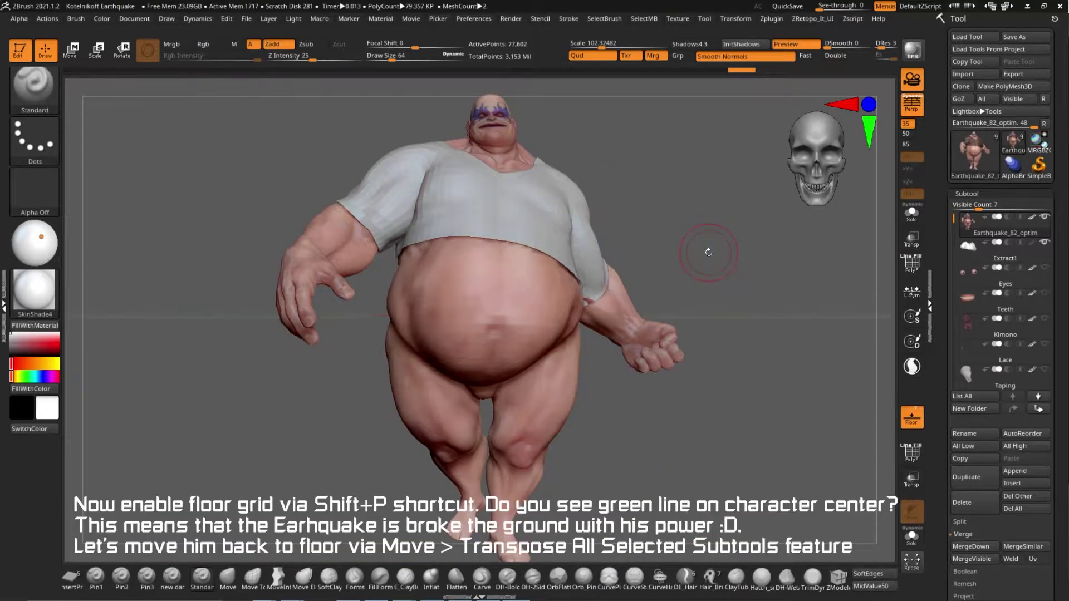
Move the character up with the Transpose gizmo until the feet rest on the floor.
left_click_drag(681, 260, 664, 282)
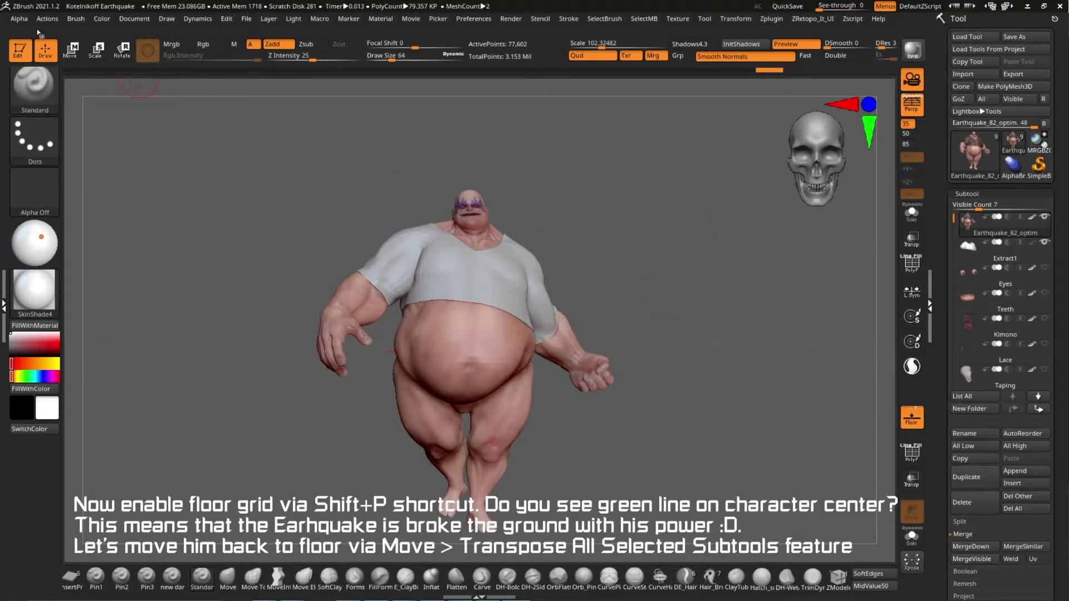
left_click(70, 50)
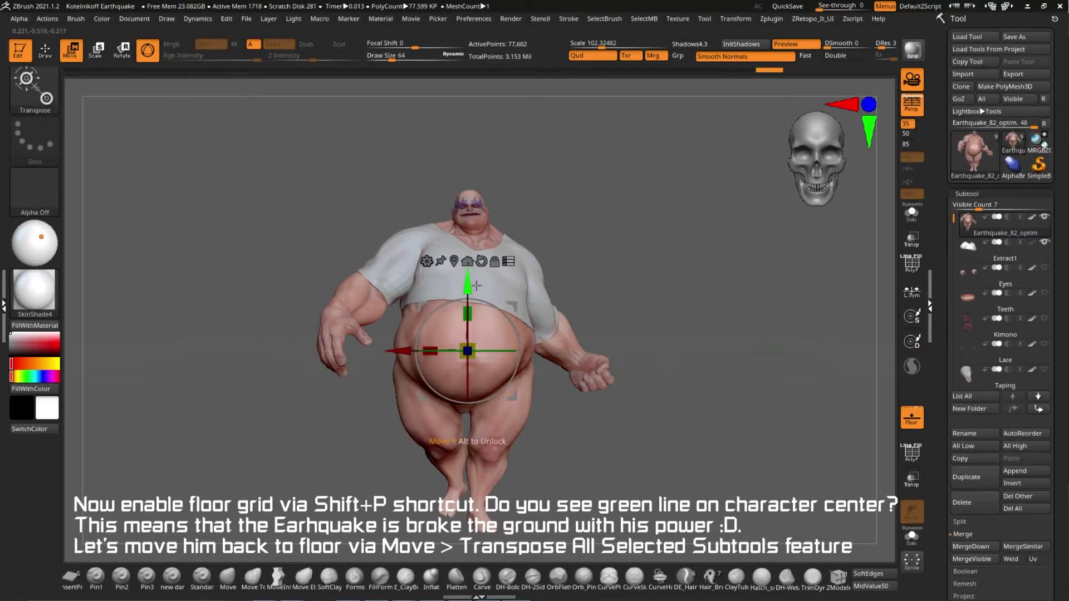
left_click_drag(477, 285, 467, 115)
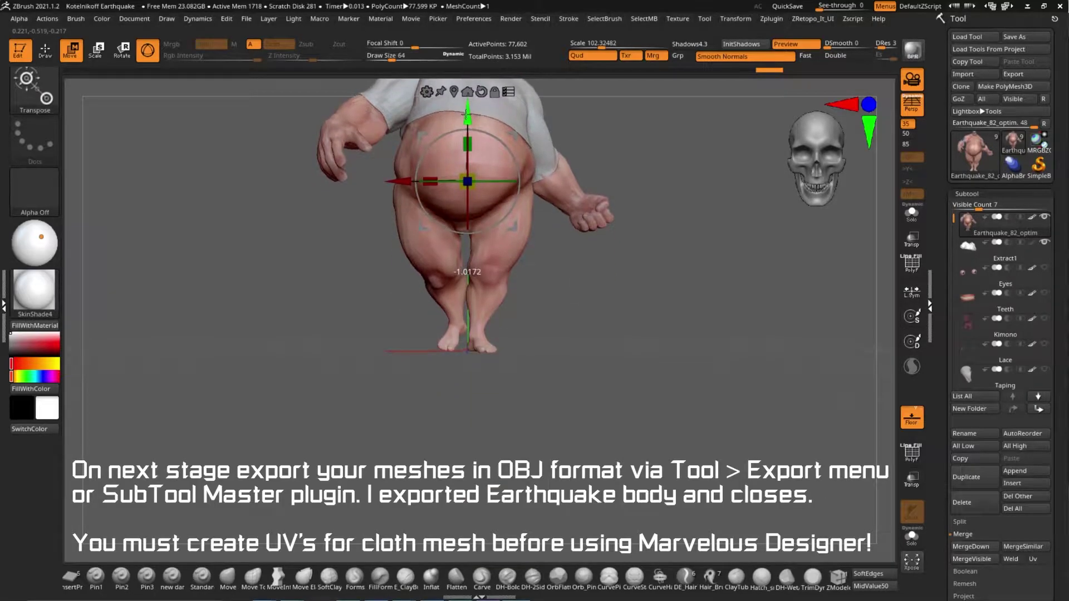
mouse_move(663, 479)
left_mouse_down()
mouse_move(652, 436)
mouse_move(382, 310)
left_mouse_up()
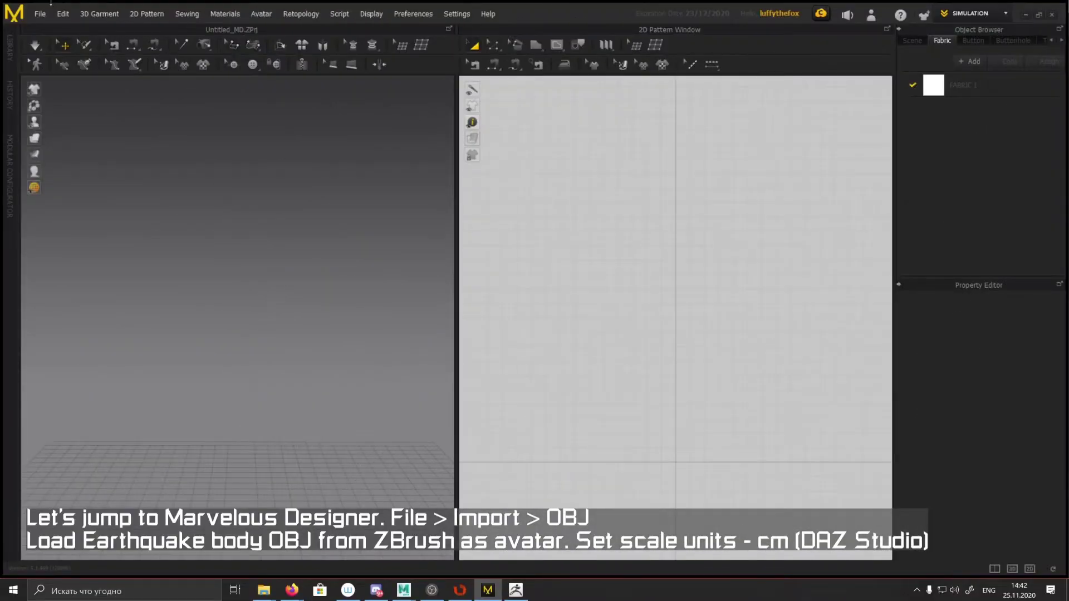
Import body.obj as the Marvelous Designer avatar at cm (DAZ Studio) scale.
left_click(40, 13)
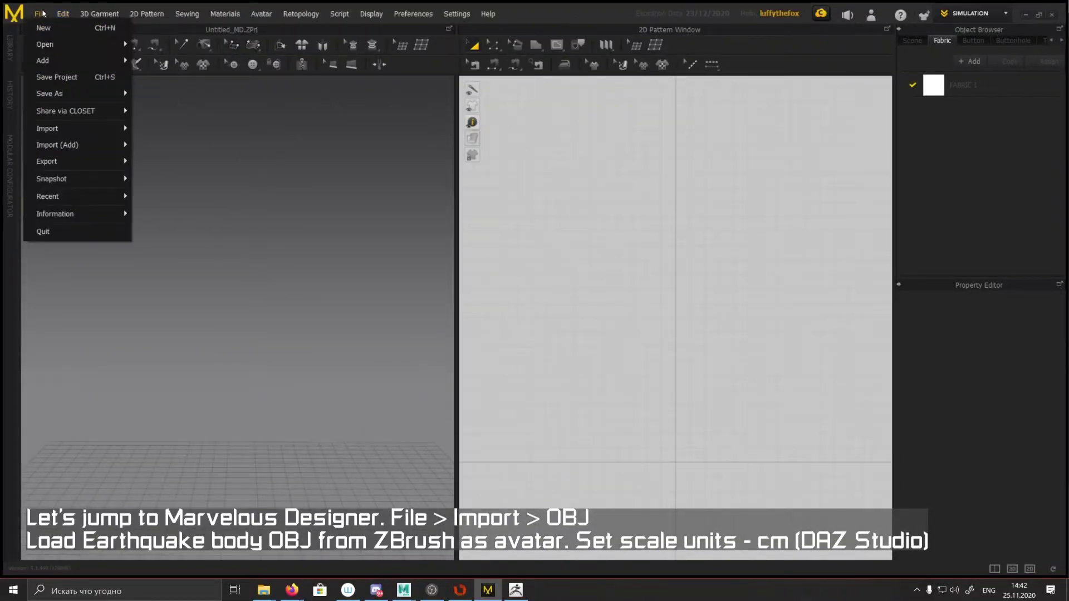
mouse_move(48, 128)
left_click(157, 138)
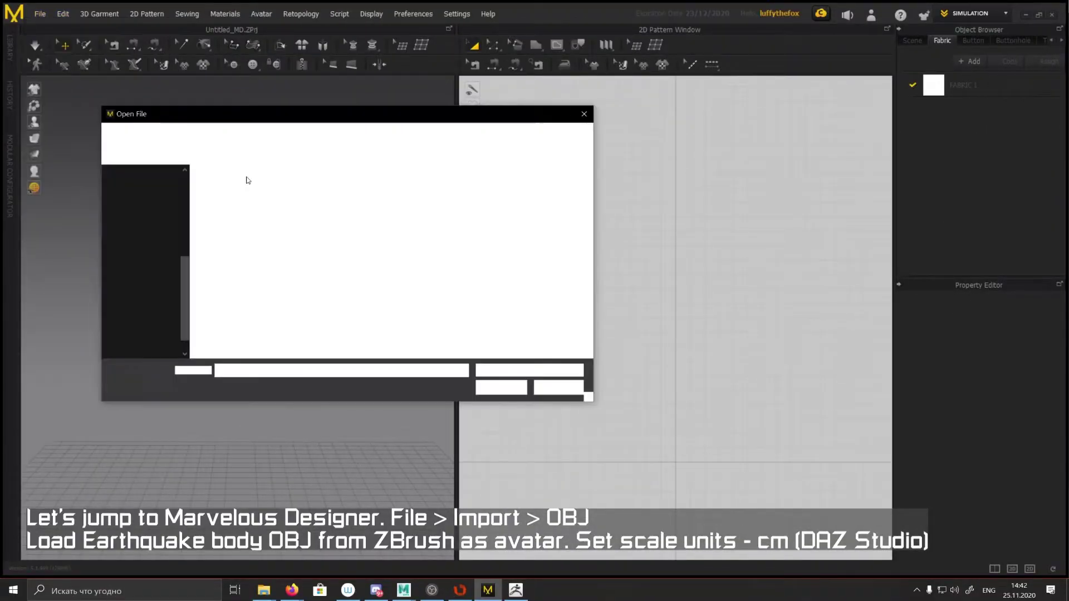
double_click(235, 208)
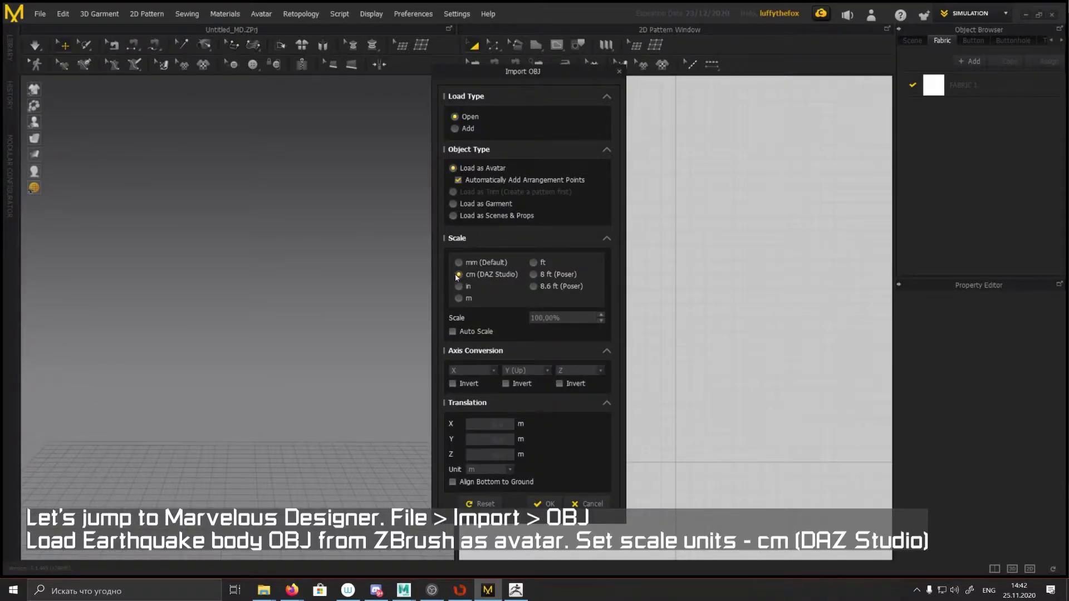
left_click(543, 507)
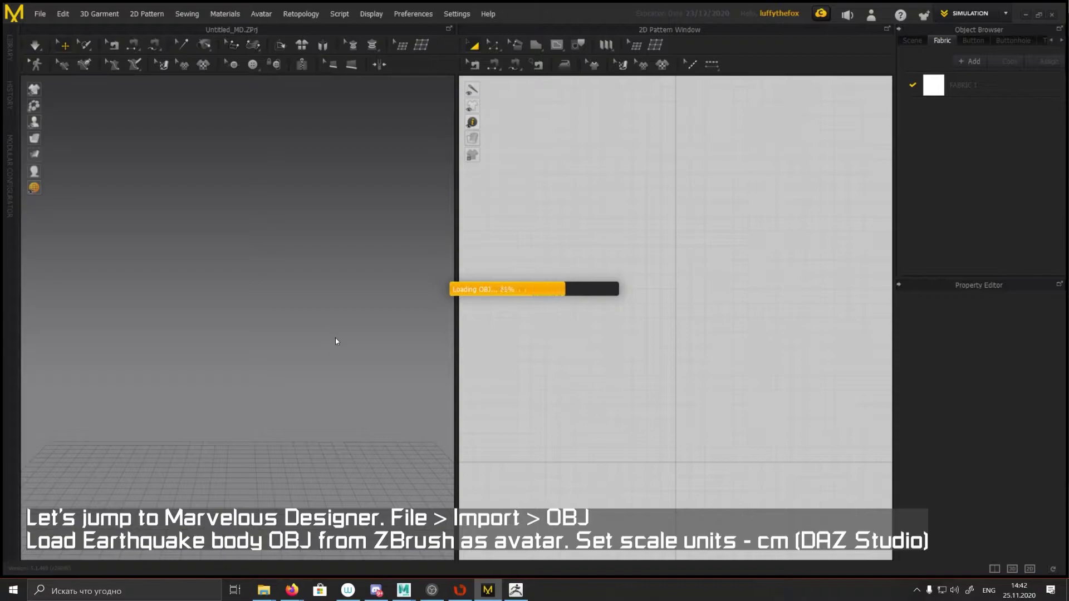
left_click(533, 331)
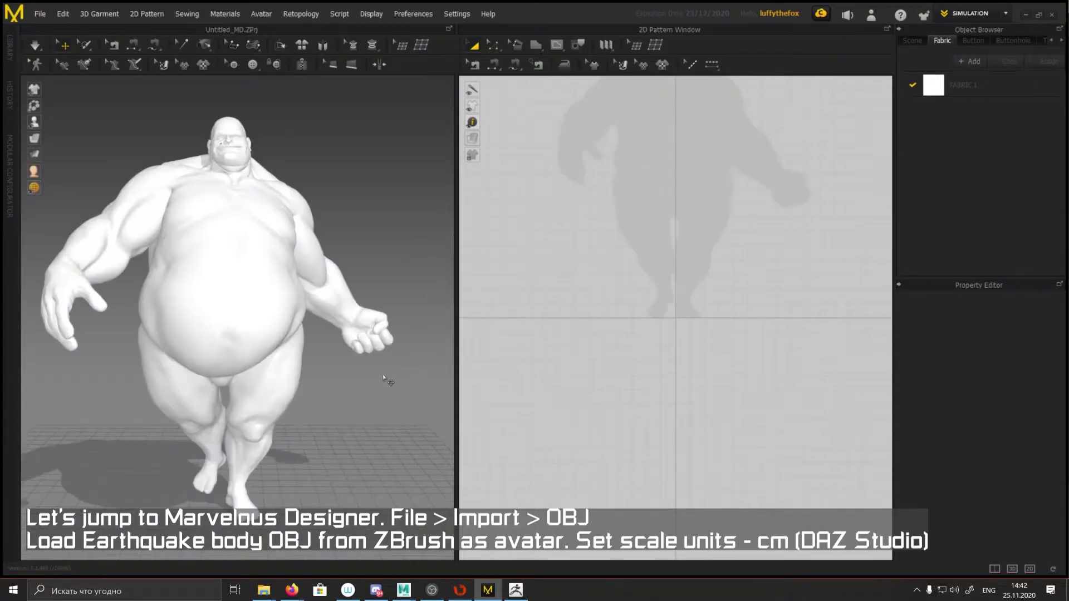
left_click(44, 14)
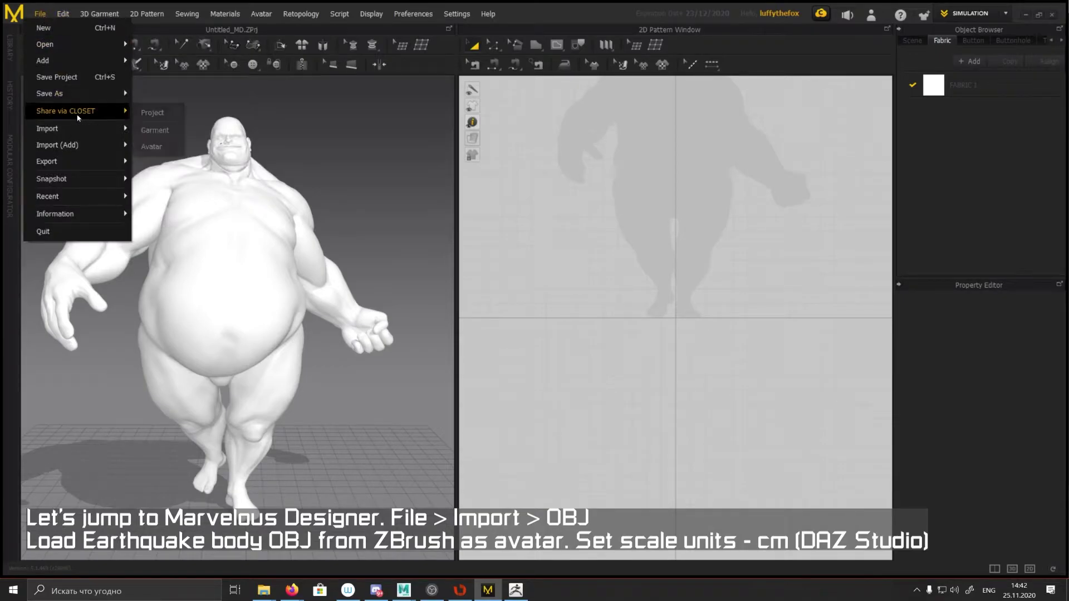
mouse_move(57, 145)
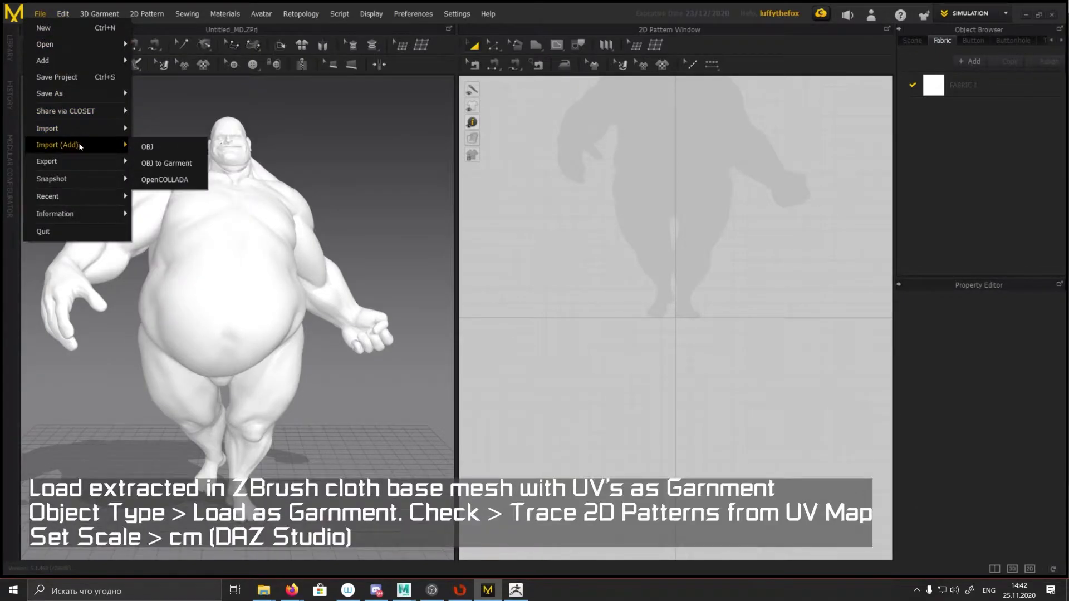
Add the extracted cloth OBJ as a garment, tracing 2D patterns from its UV map at cm scale.
left_click(165, 163)
double_click(304, 210)
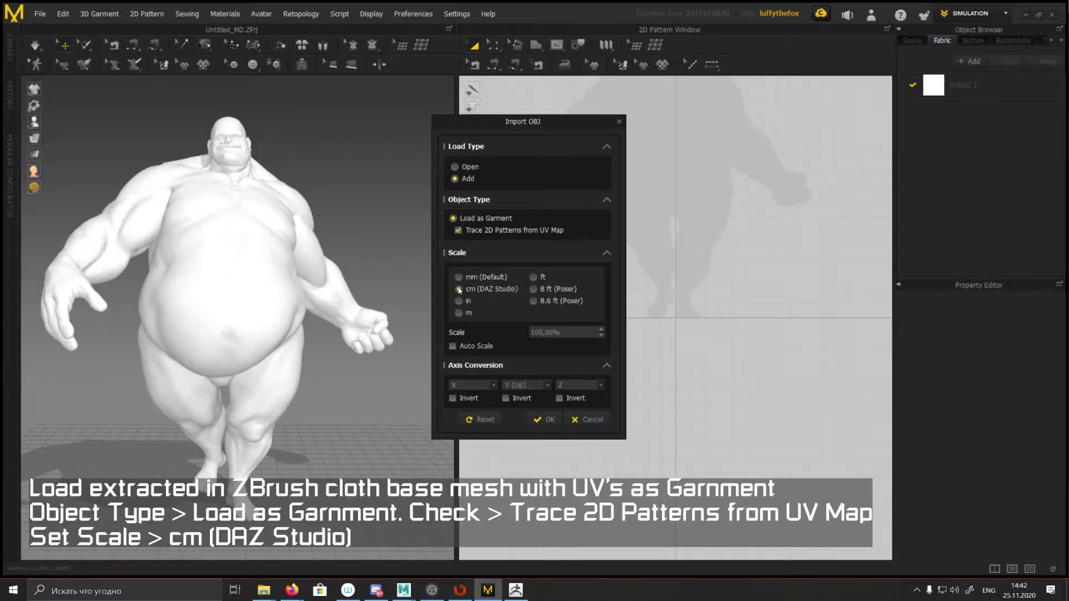
left_click(544, 419)
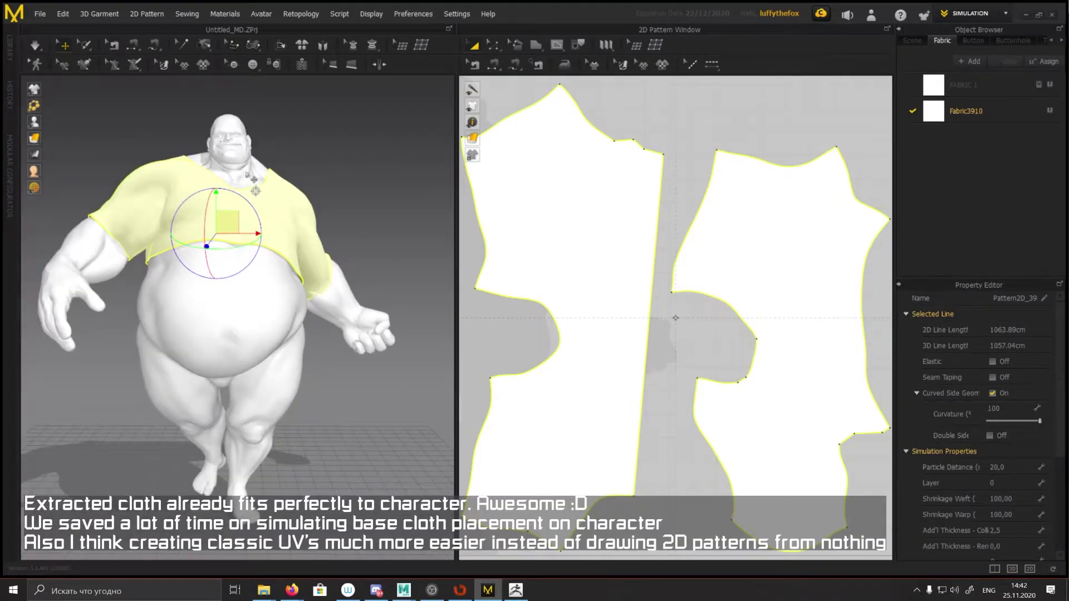
Orbit the avatar, zoom the pattern window and select the left piece's top edge.
mouse_move(347, 175)
right_mouse_down()
mouse_move(437, 198)
mouse_move(336, 212)
mouse_move(390, 214)
mouse_move(351, 220)
mouse_move(367, 223)
right_mouse_up()
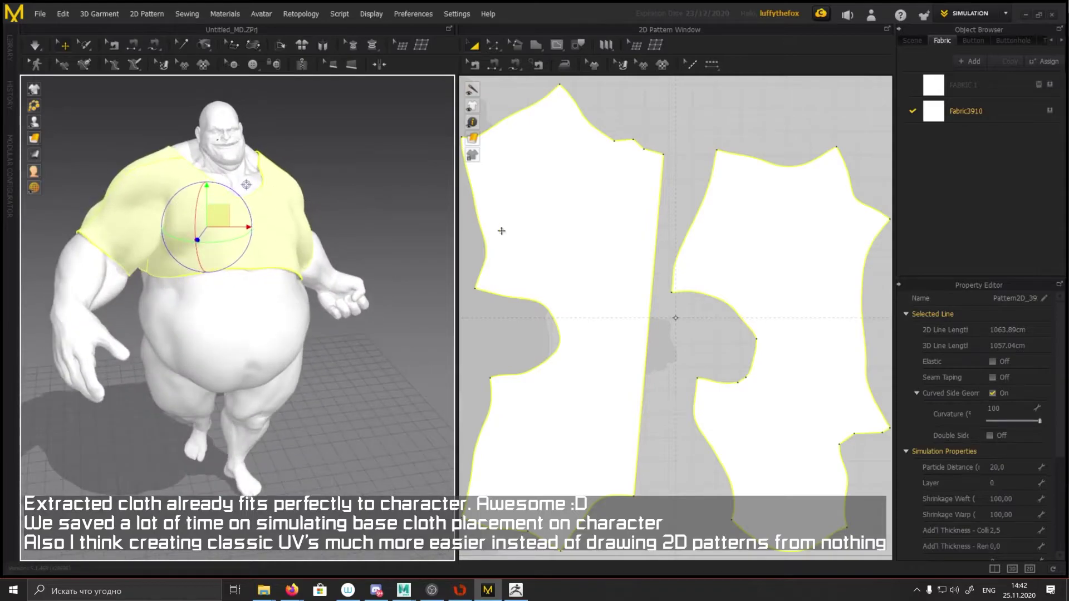
scroll(642, 170, "down", 2)
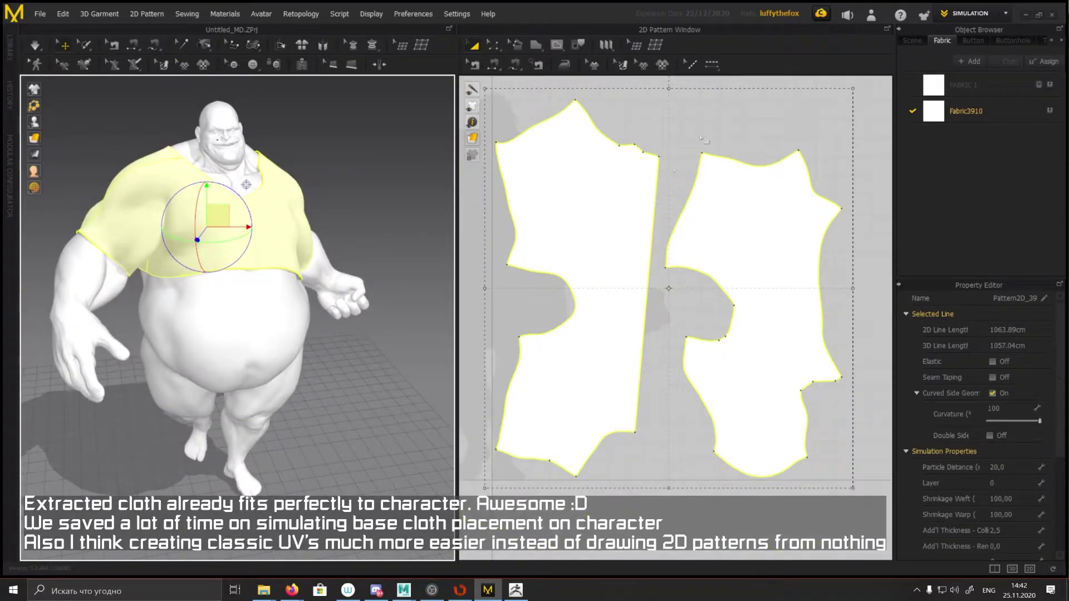
scroll(701, 138, "up", 1)
scroll(680, 145, "up", 1)
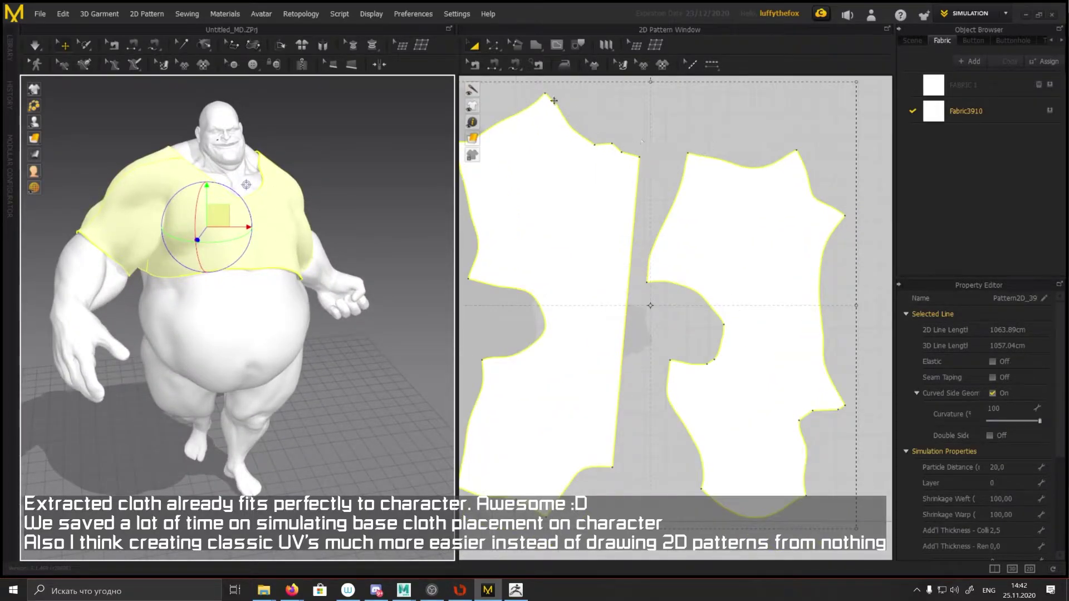
scroll(612, 142, "up", 2)
left_click(603, 152)
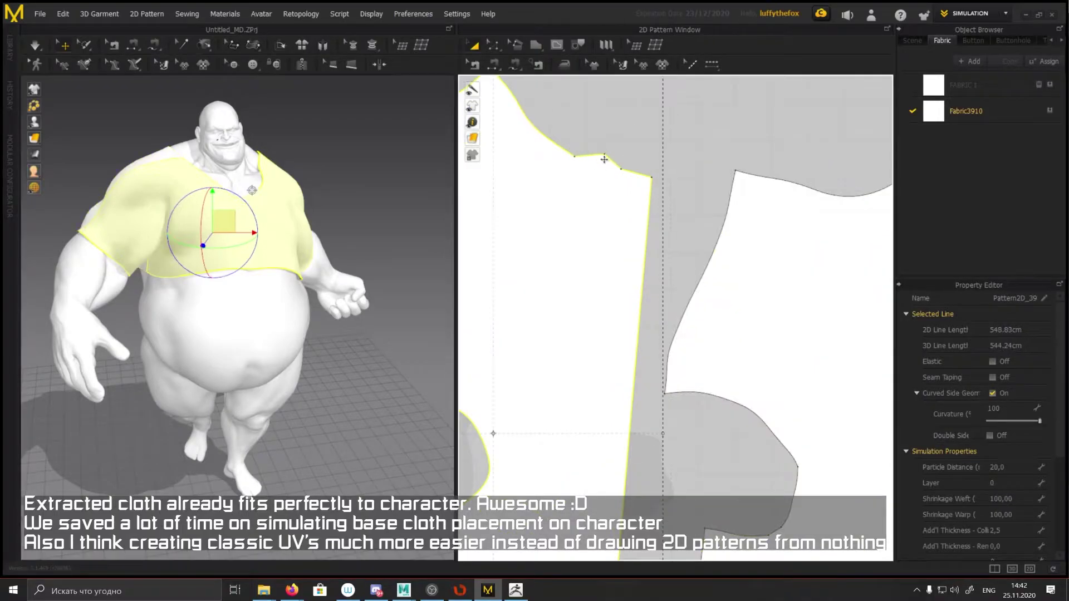
scroll(640, 140, "up", 1)
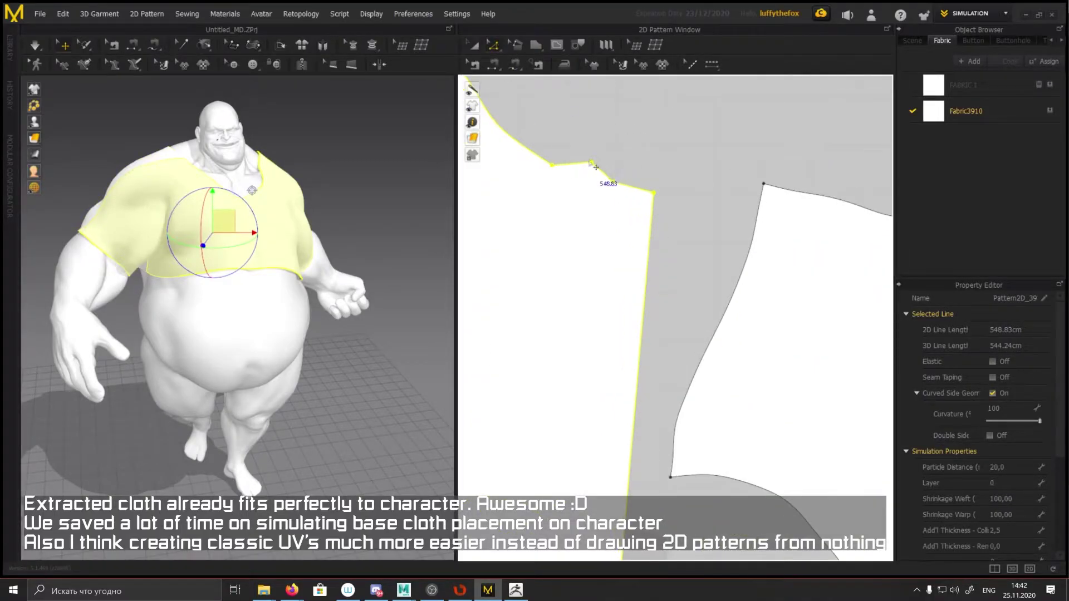
Switch to Edit Curve Point and pick points on both pieces' top edges.
left_click(494, 46)
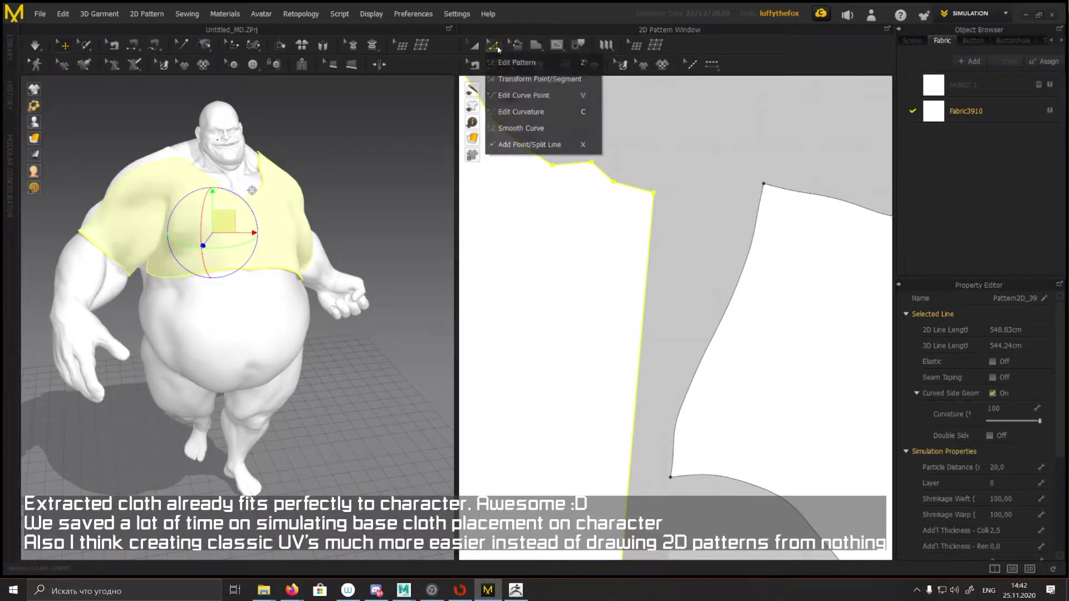
left_click(529, 104)
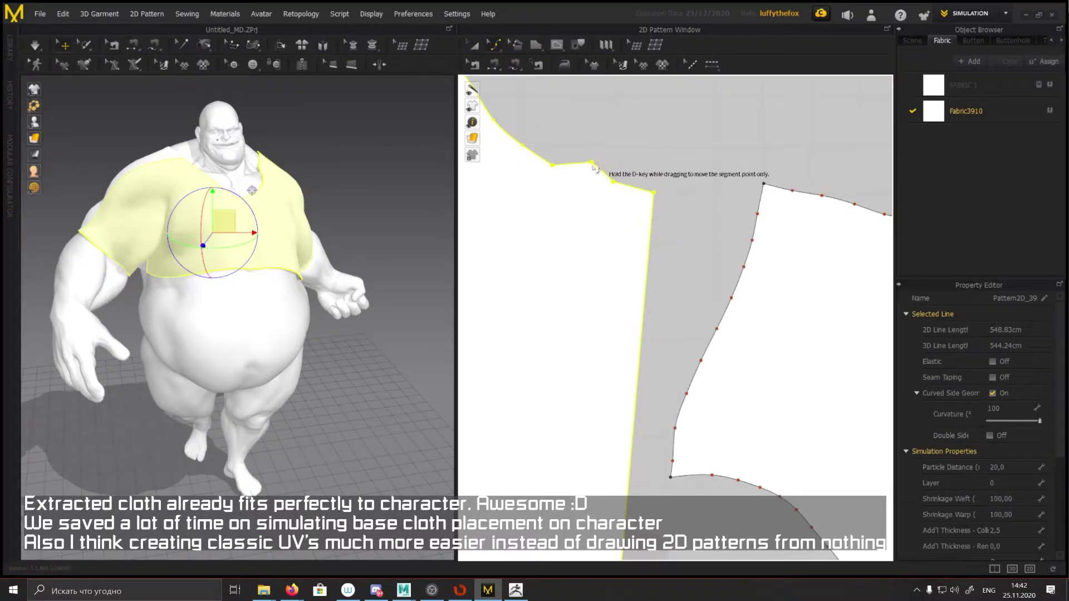
left_click(582, 122)
left_click(592, 164)
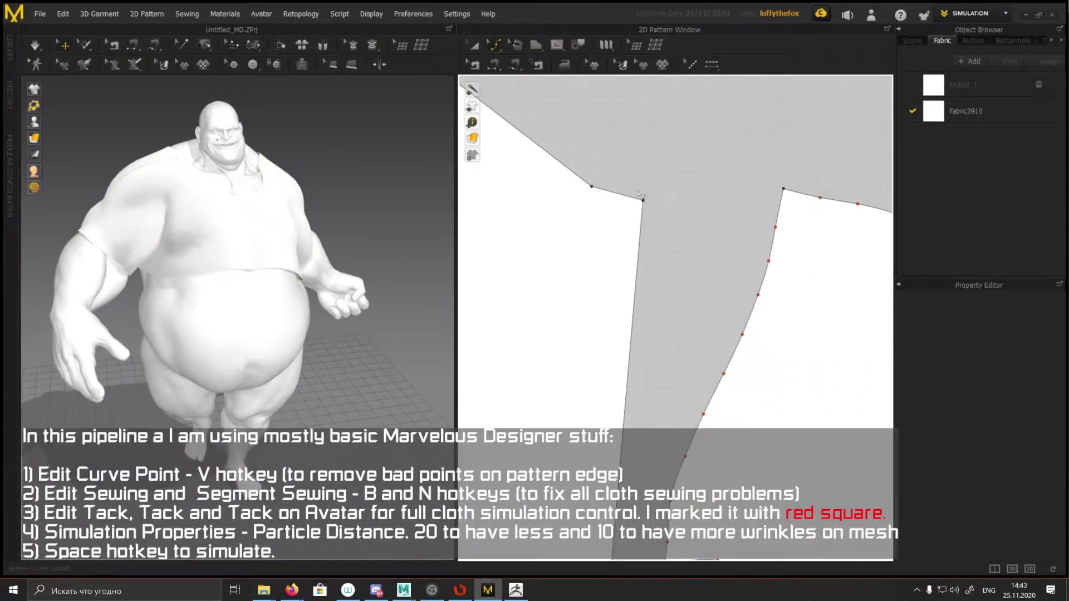
scroll(641, 195, "down", 4)
left_click(620, 190)
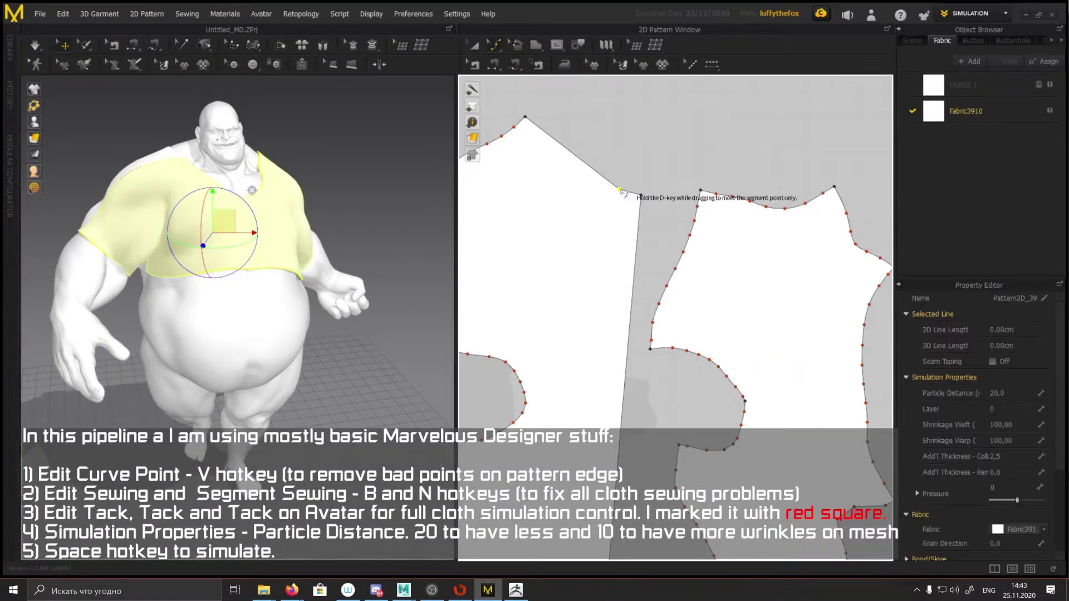
scroll(568, 184, "down", 3)
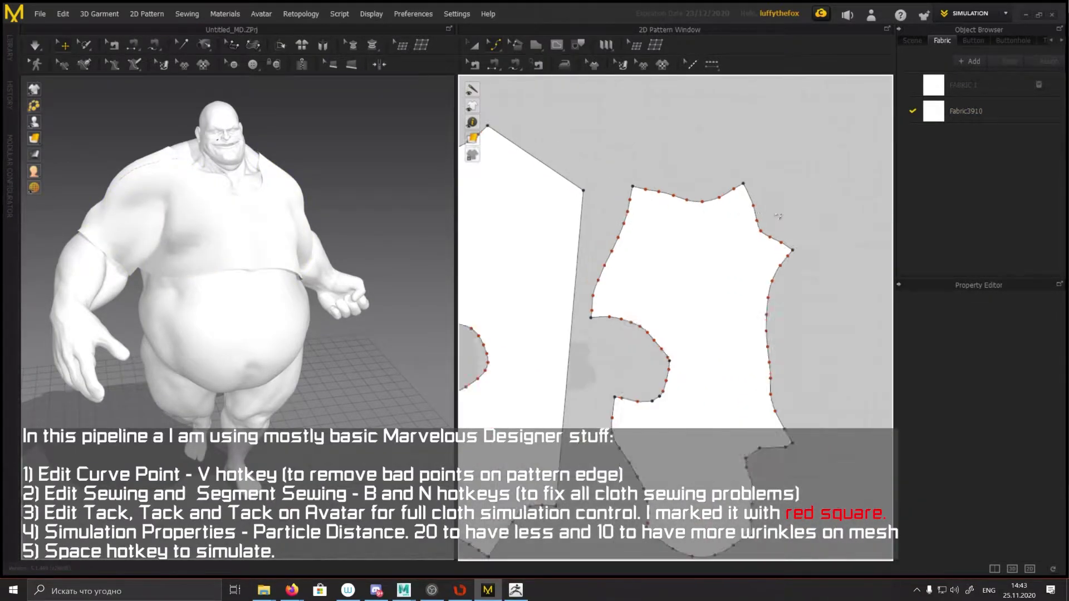
scroll(662, 199, "up", 2)
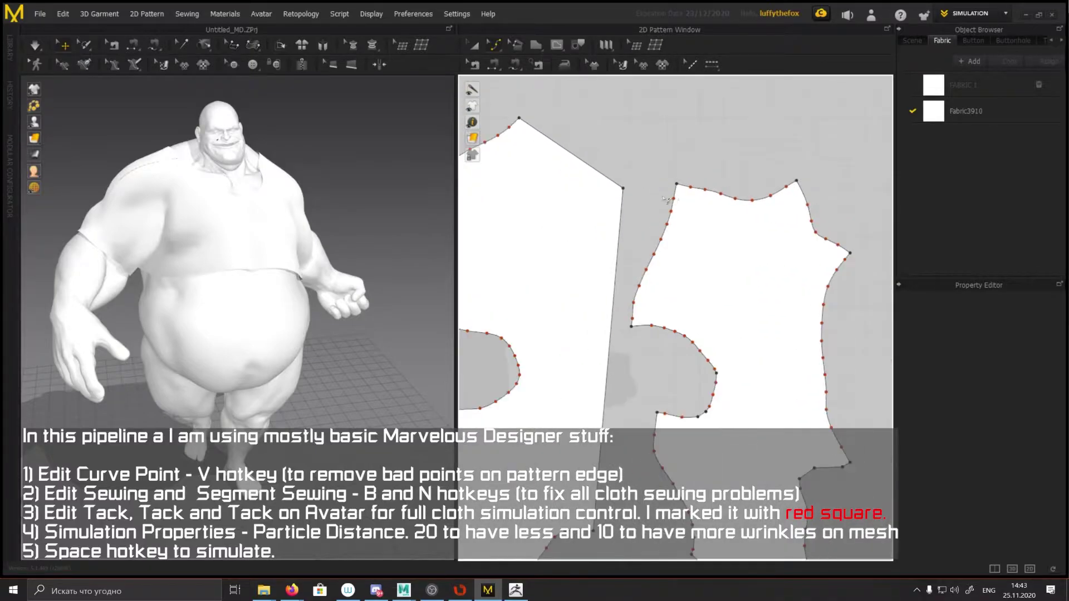
Delete three surplus curve points from the top edge.
left_click(697, 192)
key("Delete")
left_click(751, 198)
key("Delete")
left_click(770, 196)
key("Delete")
key("Delete")
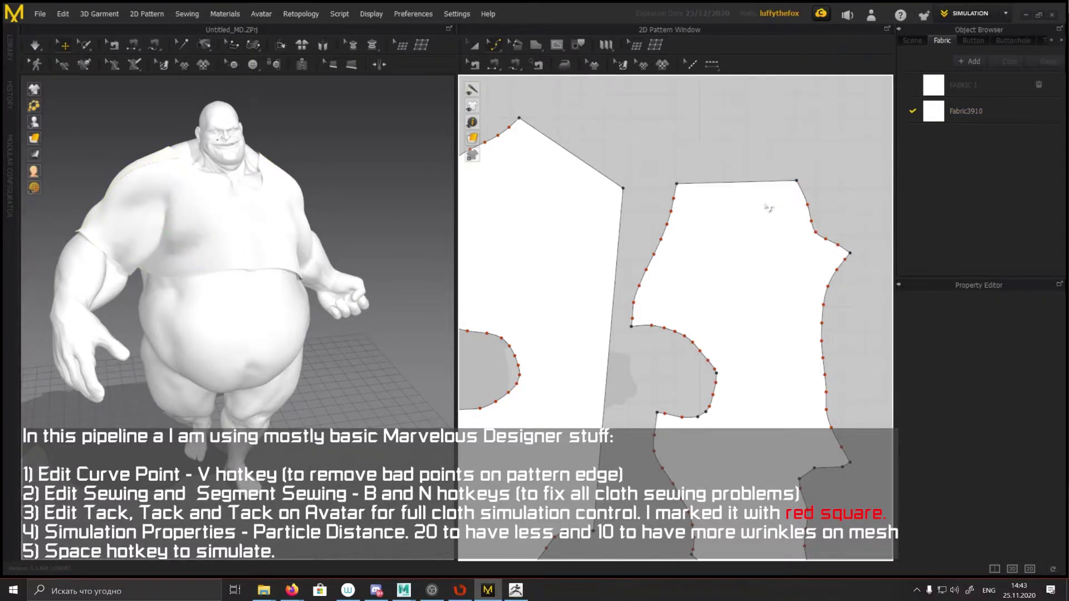
Bend both pieces' straight top edges into smooth downward curves.
left_click_drag(569, 152, 563, 166)
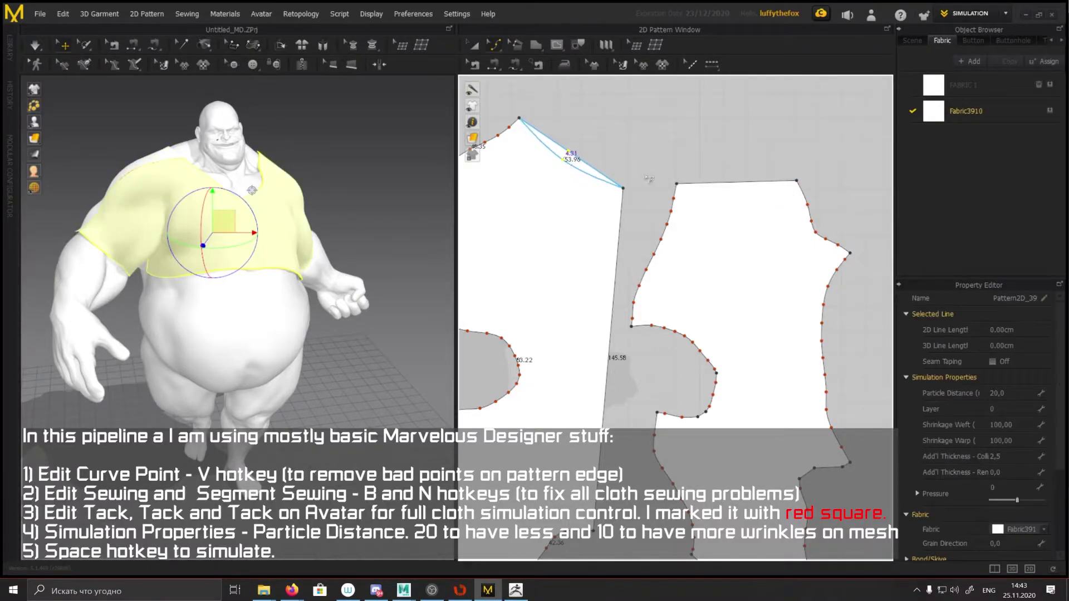
left_click_drag(745, 182, 750, 191)
scroll(696, 186, "down", 3)
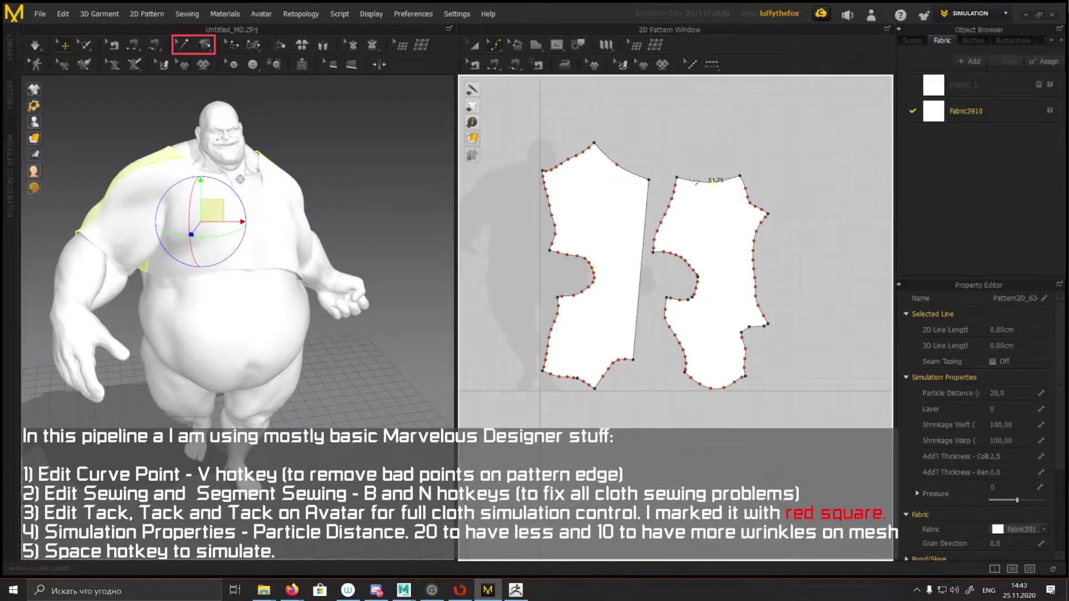
scroll(674, 221, "up", 2)
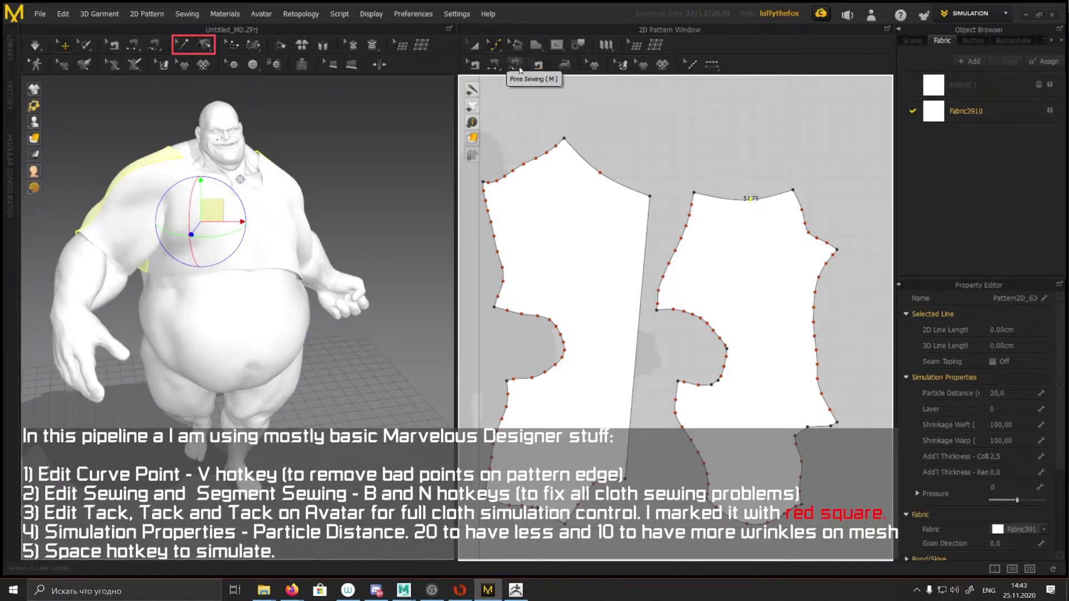
Check the seams in Edit Sewing, simulate the shirt onto the avatar, and select the front piece.
left_click(515, 65)
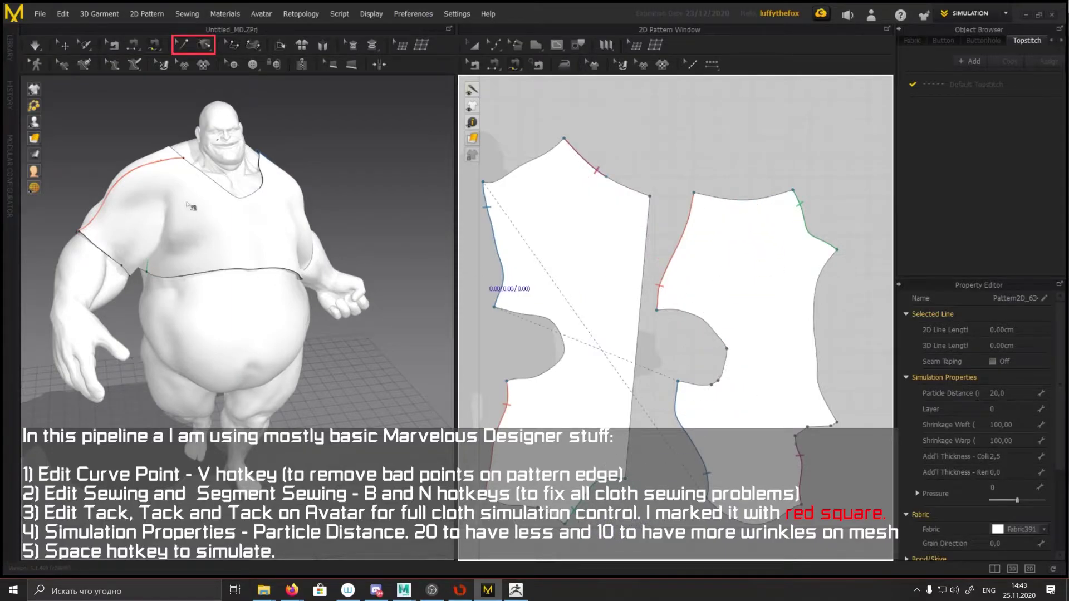
left_click(29, 39)
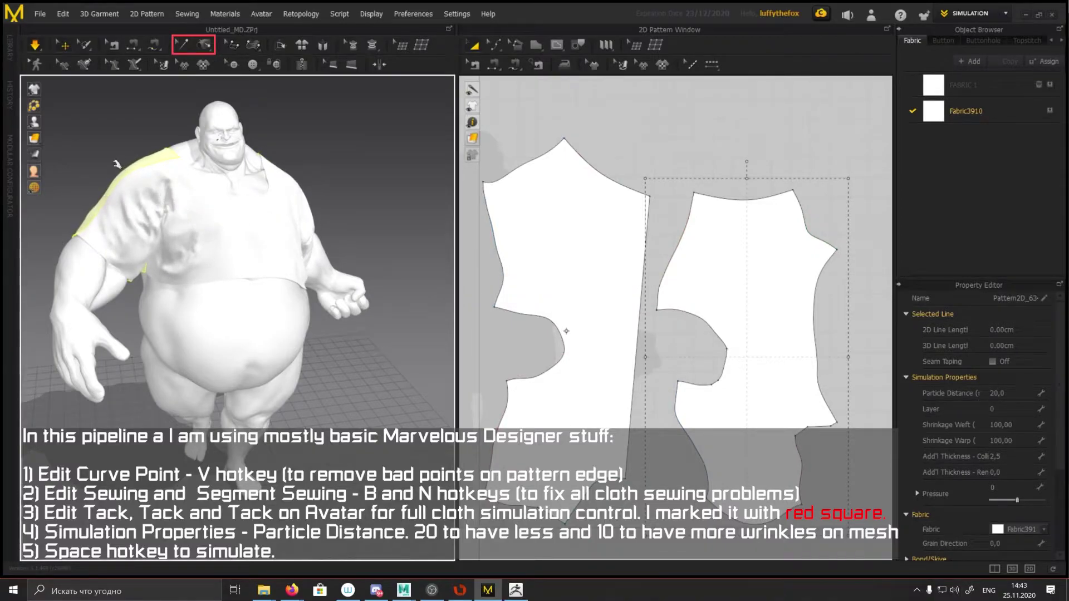
mouse_move(117, 163)
right_mouse_down()
mouse_move(302, 180)
mouse_move(246, 238)
right_mouse_up()
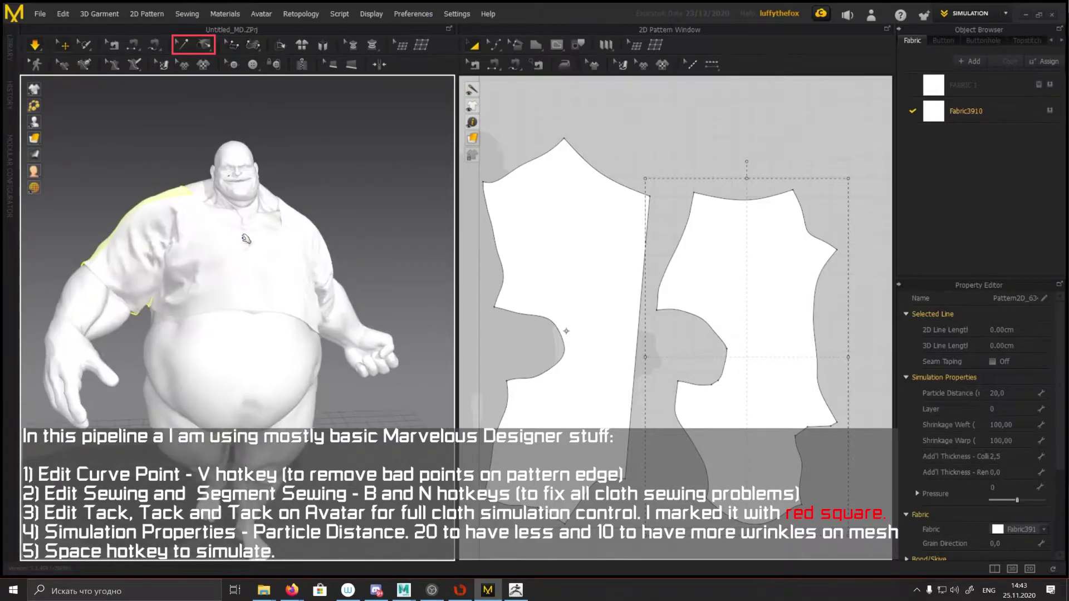
key("Escape")
right_click_drag(246, 238, 222, 238)
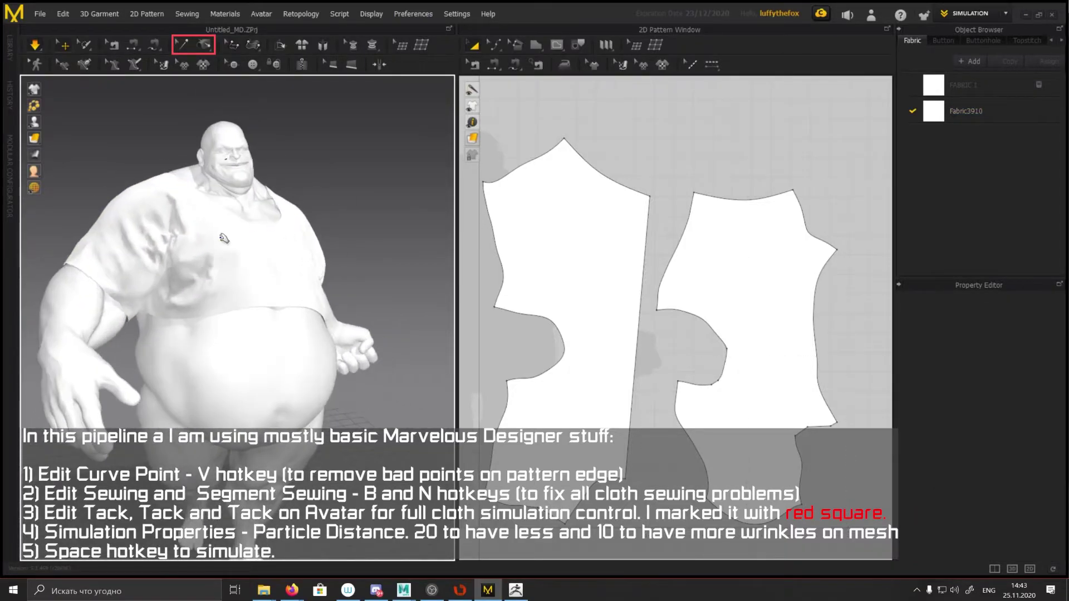
left_click(233, 243)
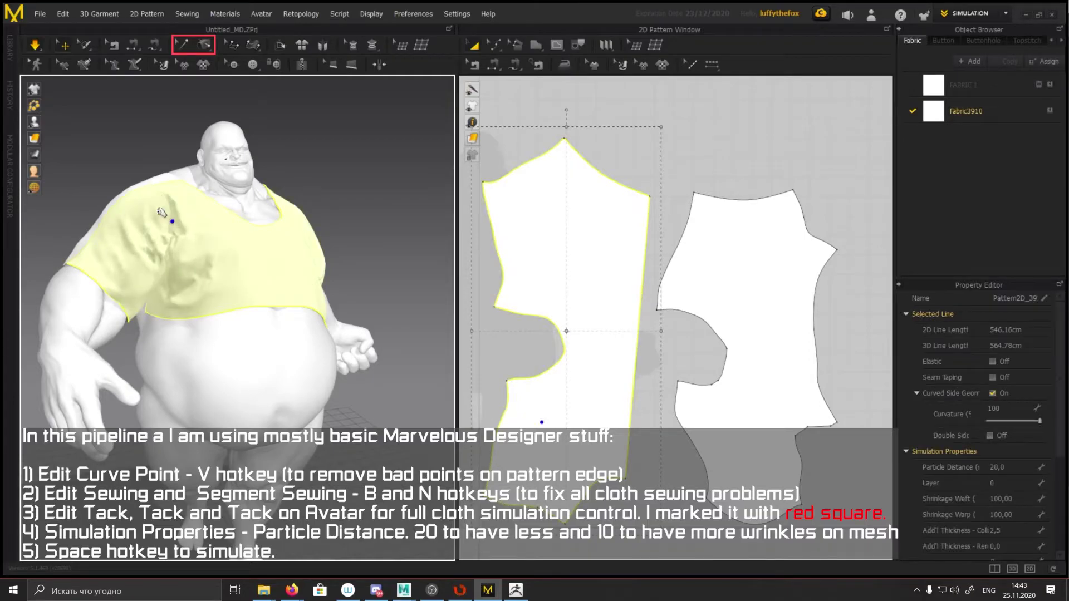
Add the back piece to the selection and resume the cloth simulation.
right_click_drag(161, 212, 106, 209)
left_click(105, 209)
left_click(494, 278, "shift")
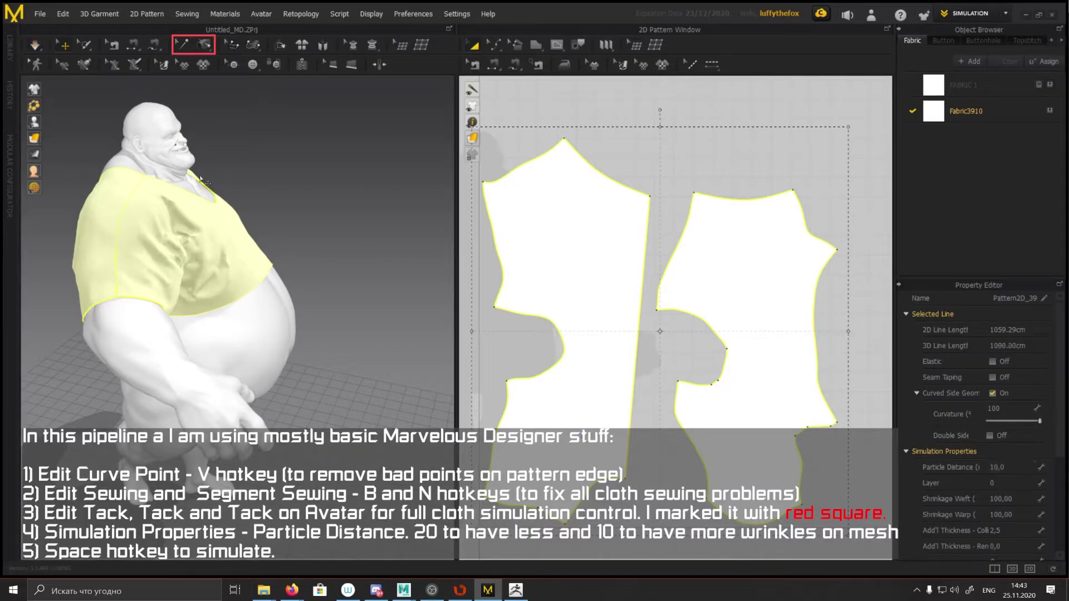
key("space")
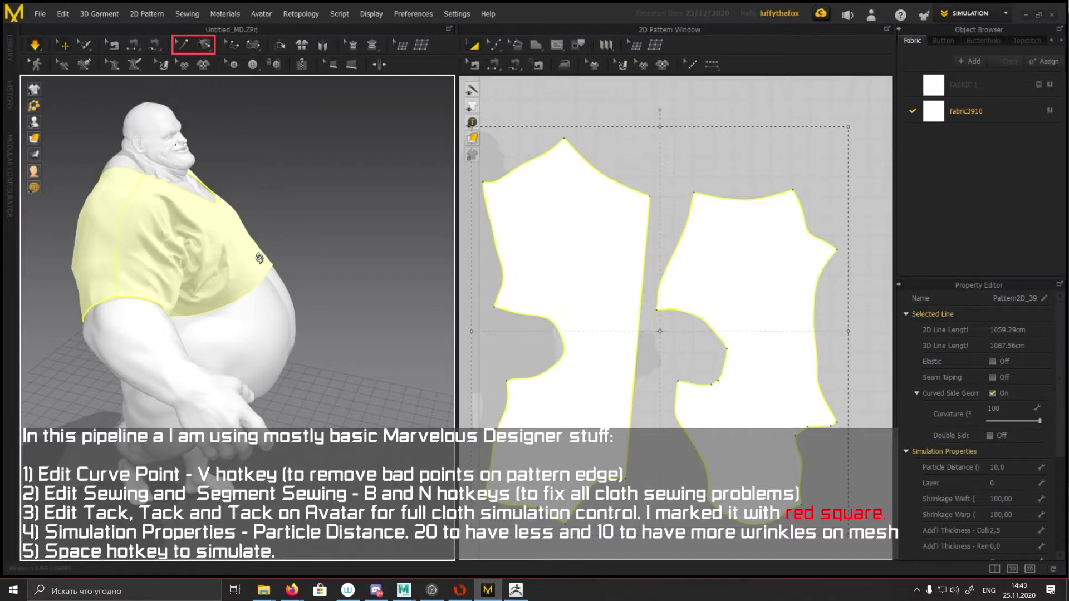
Stop the simulation once the shirt settles, then zoom and orbit to inspect the drape.
mouse_move(259, 258)
right_mouse_down()
mouse_move(340, 226)
mouse_move(275, 245)
mouse_move(119, 163)
right_mouse_up()
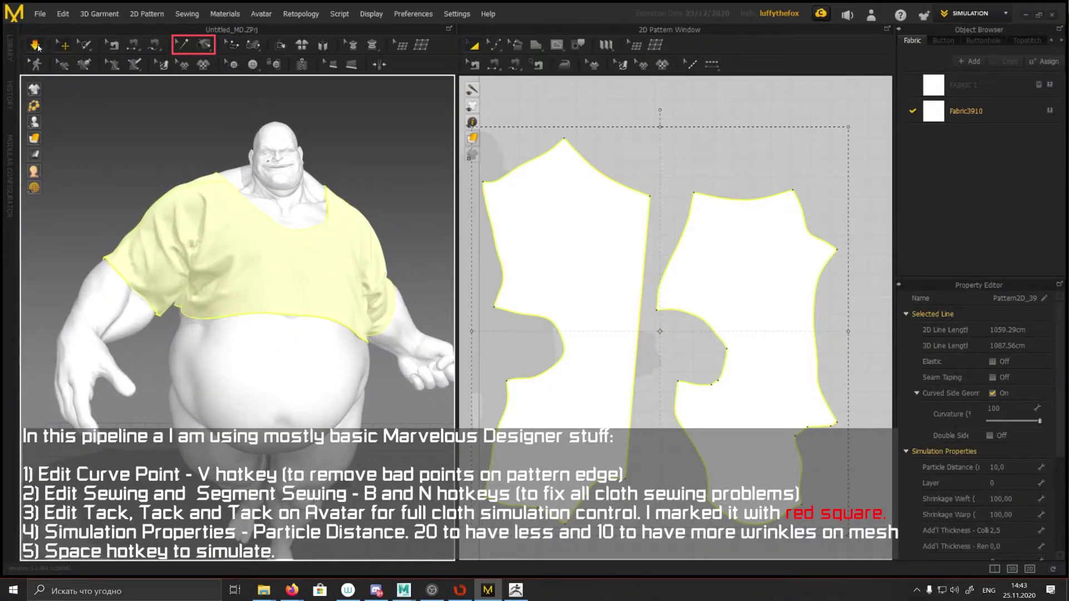
left_click(37, 47)
scroll(182, 196, "down", 2)
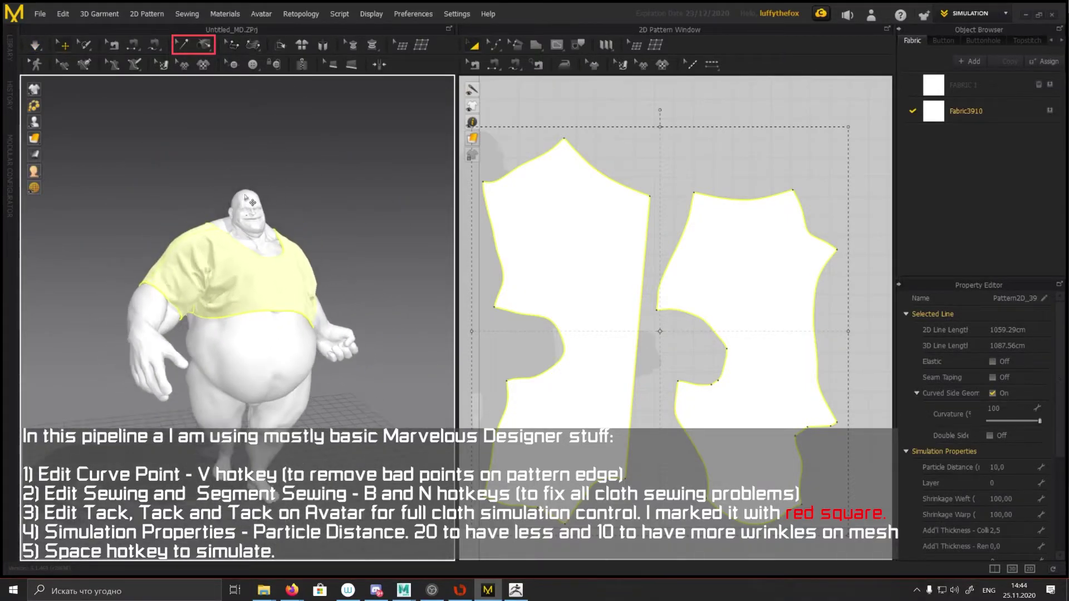
scroll(234, 234, "up", 2)
scroll(223, 256, "up", 2)
scroll(212, 280, "up", 1)
mouse_move(213, 280)
right_mouse_down()
mouse_move(313, 306)
mouse_move(280, 301)
right_mouse_up()
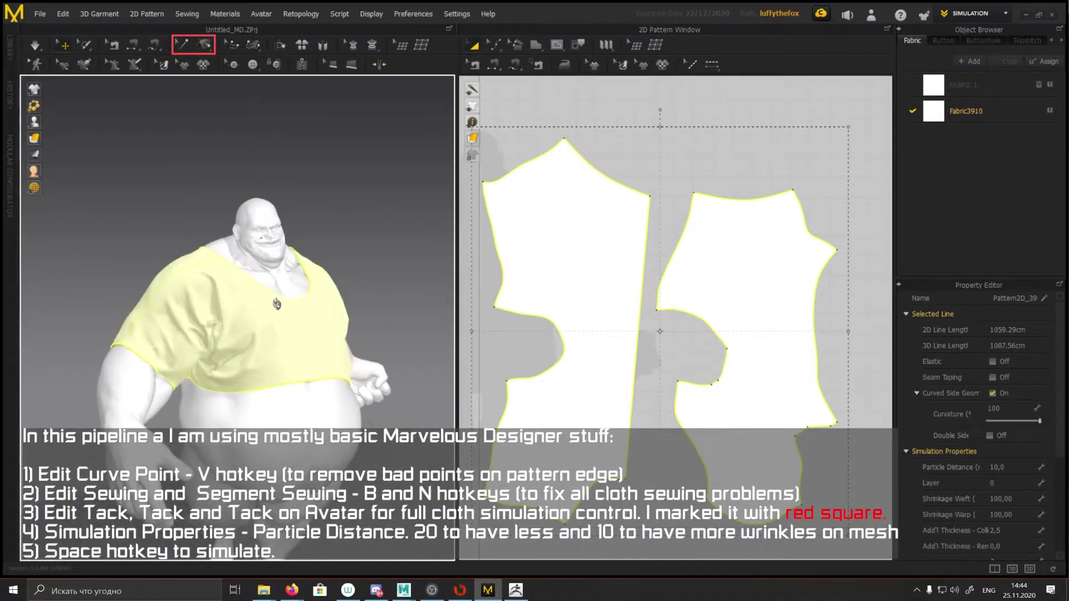
Export the garment through File > Export > OBJ, saving cloth2.obj in the Eartquake folder.
left_click(39, 15)
mouse_move(75, 162)
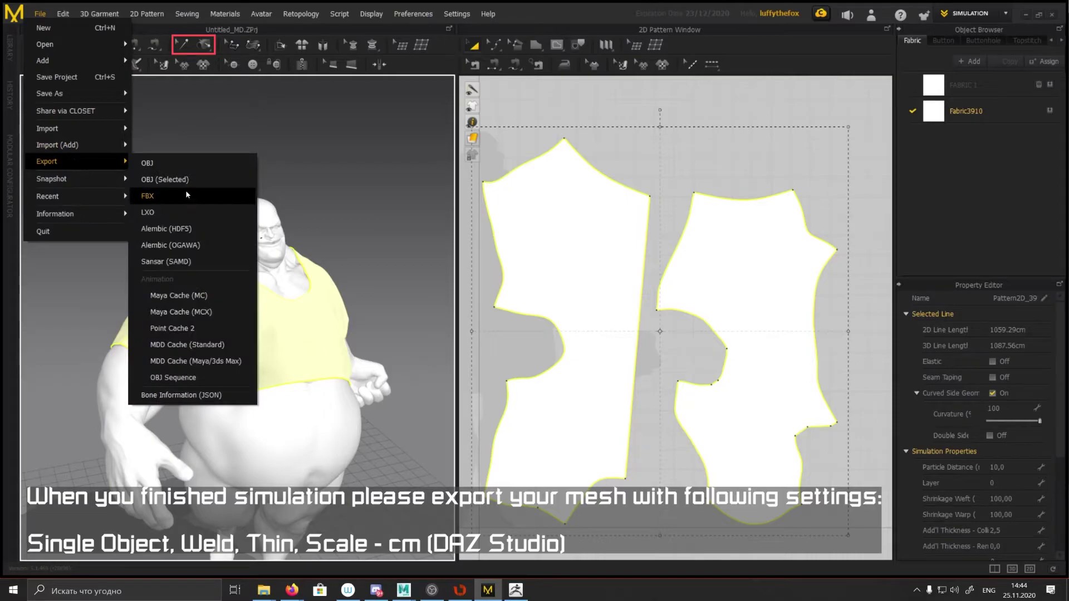
left_click(192, 184)
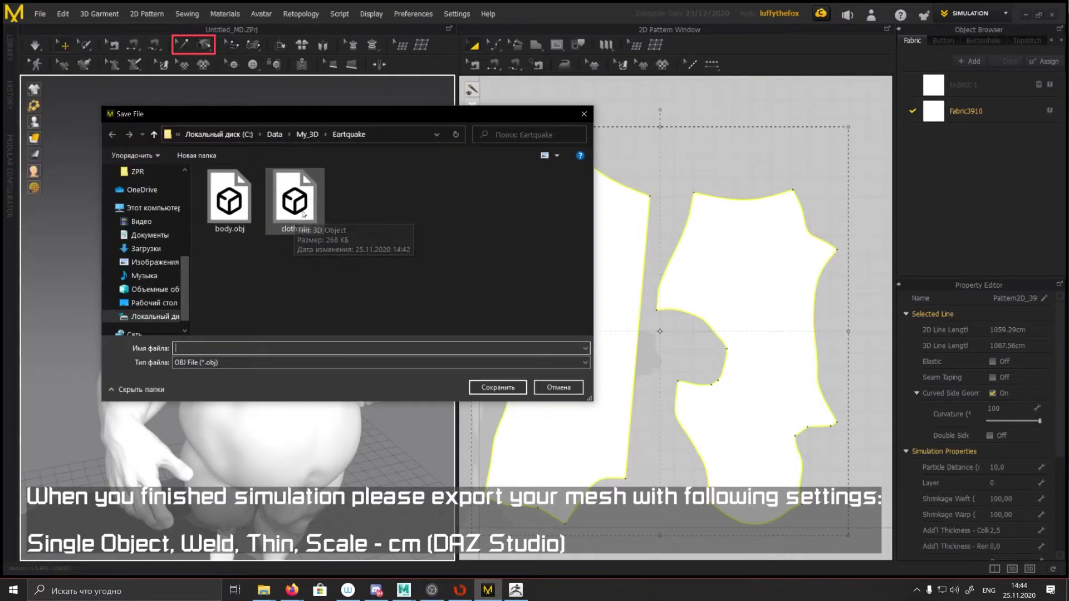
left_click(296, 216)
type("cloth2.obj")
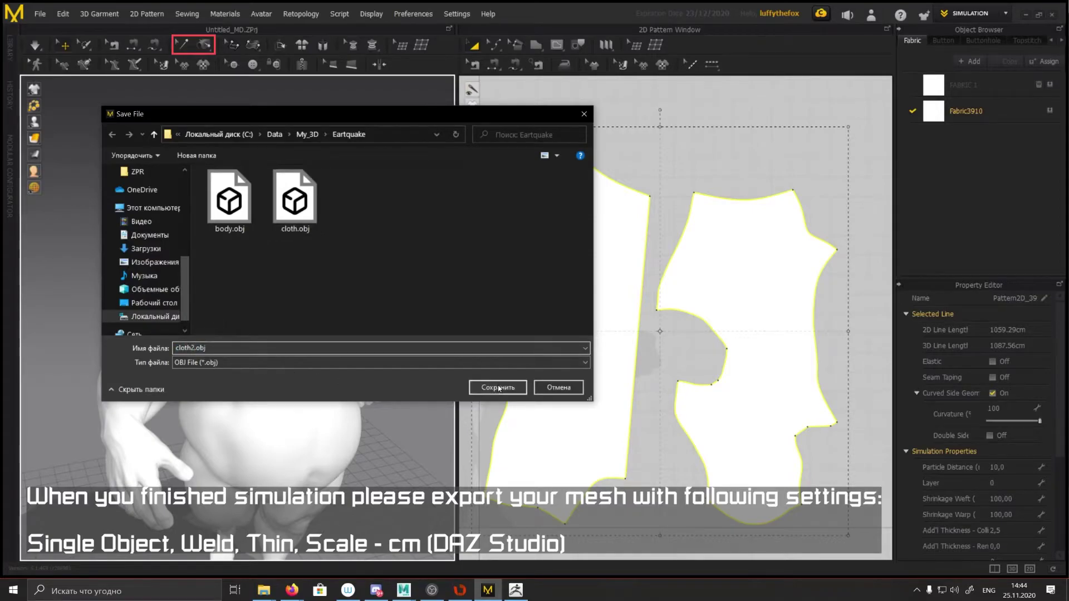
left_click(495, 390)
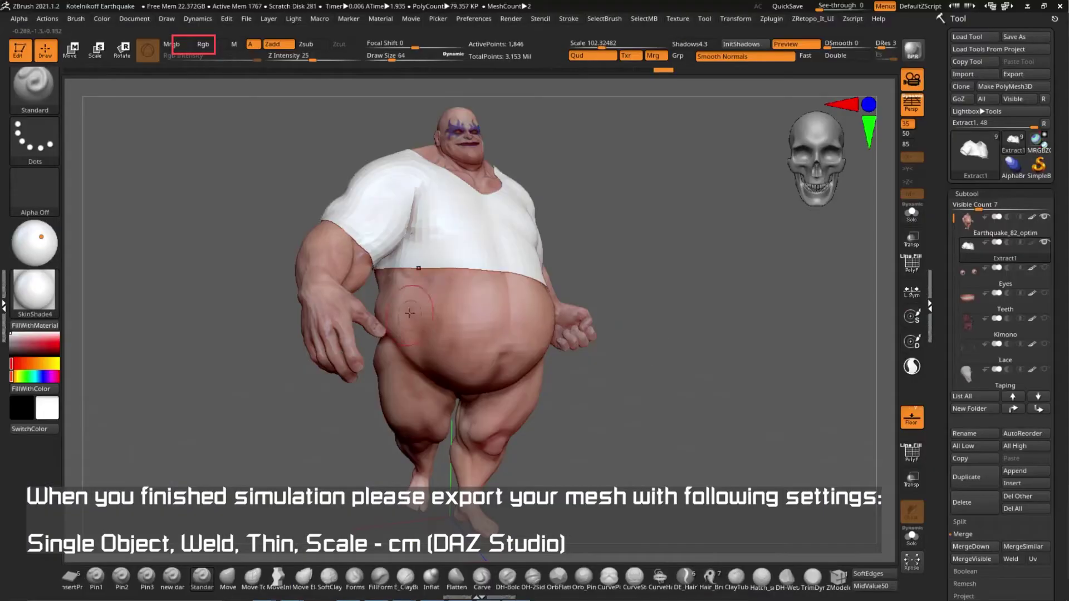
Import cloth2.obj in place of the Extract1 subtool and enable PolyF to view its wireframe.
left_click(964, 81)
double_click(291, 203)
mouse_move(601, 258)
left_mouse_down()
mouse_move(709, 265)
mouse_move(657, 310)
mouse_move(759, 232)
mouse_move(762, 281)
mouse_move(651, 297)
mouse_move(755, 279)
left_mouse_up()
key("shift+f")
key("shift+f")
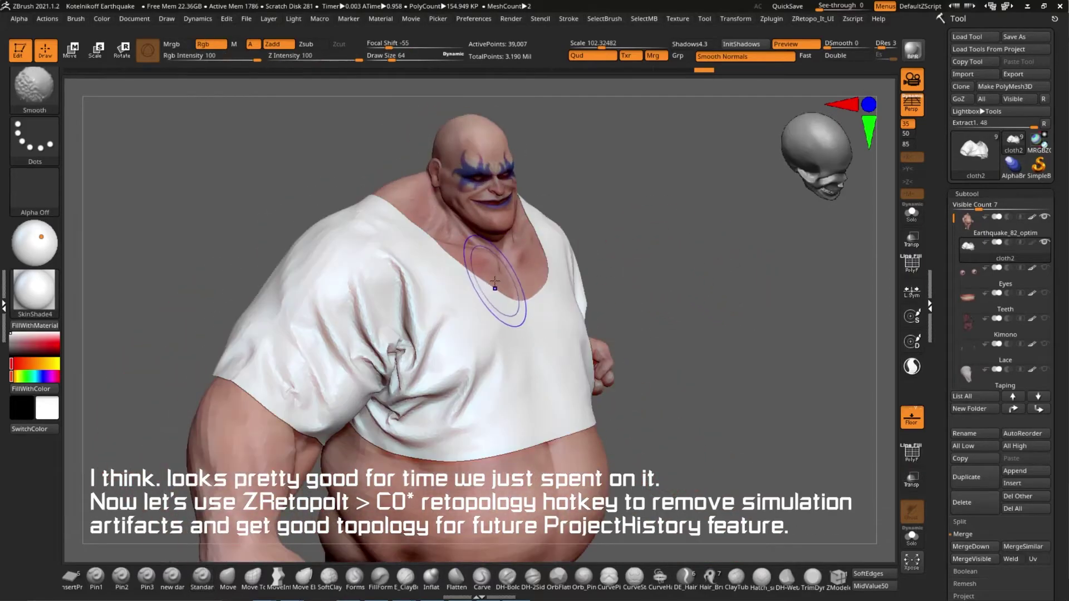
key("shift+f")
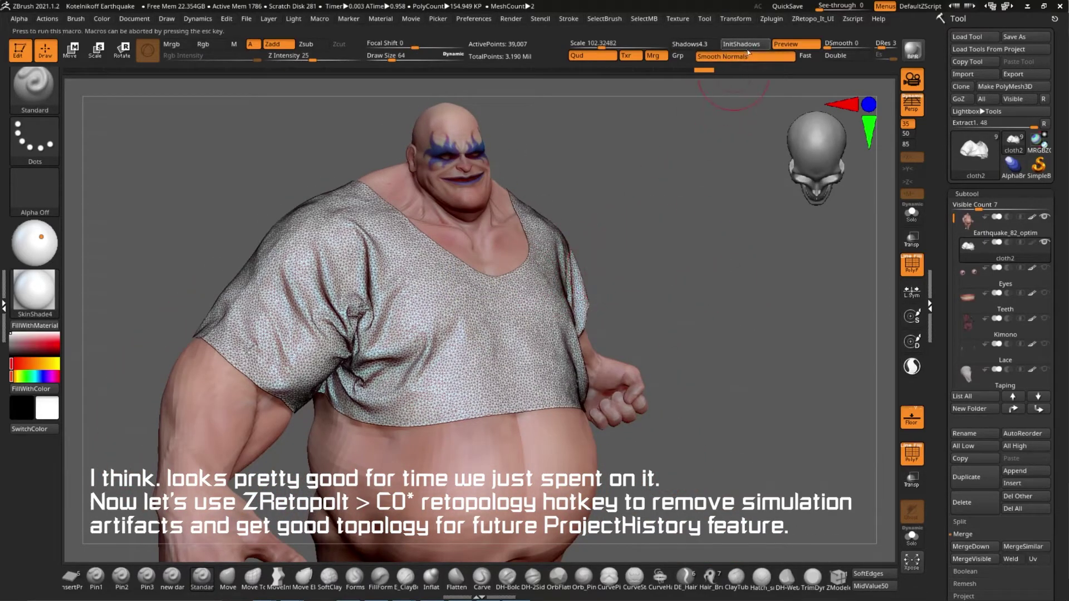
Run ZRetopoIt's C0* preset once on the shirt and check the quad wireframe with PolyF.
left_click(773, 18)
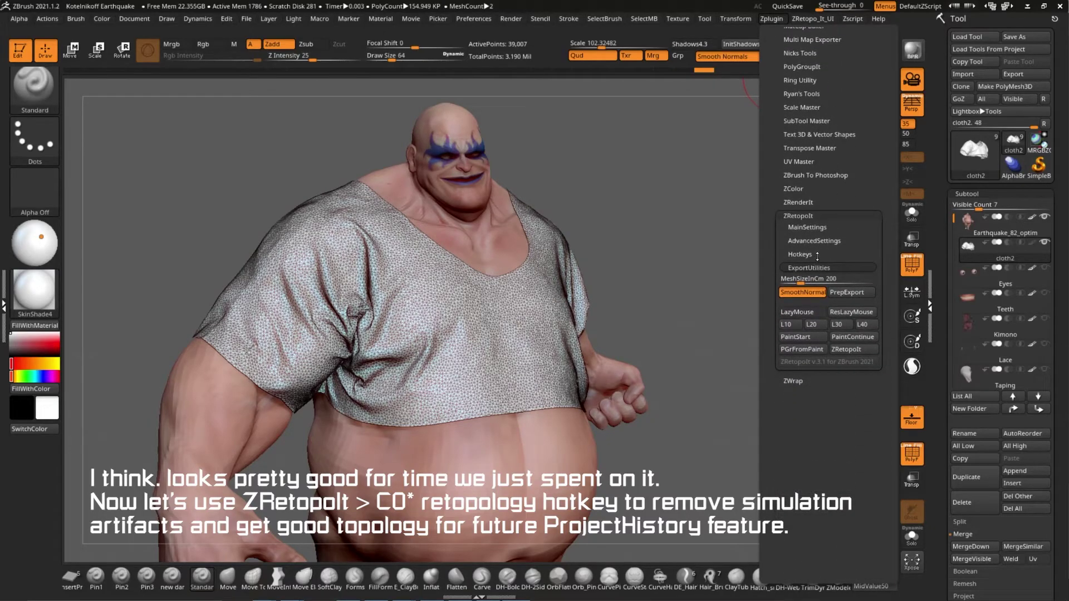
left_click(817, 255)
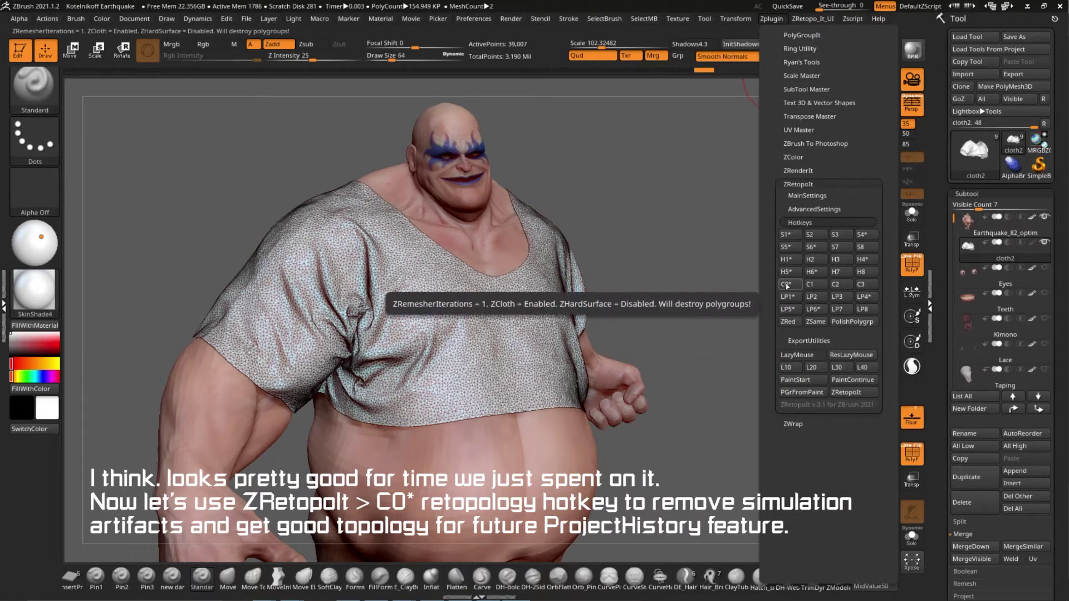
left_click(788, 285)
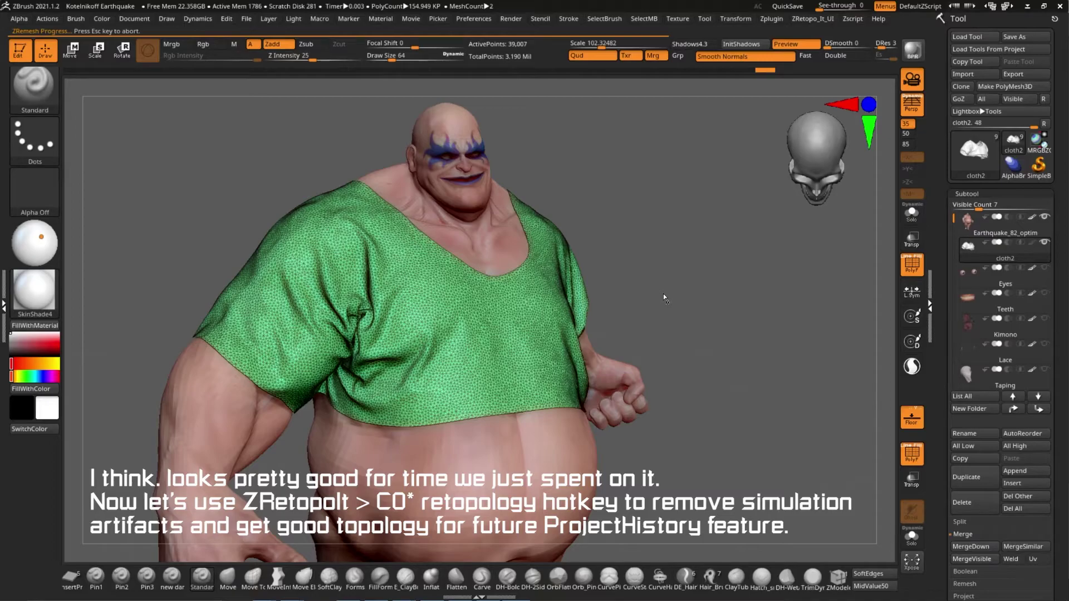
left_click_drag(703, 320, 741, 287)
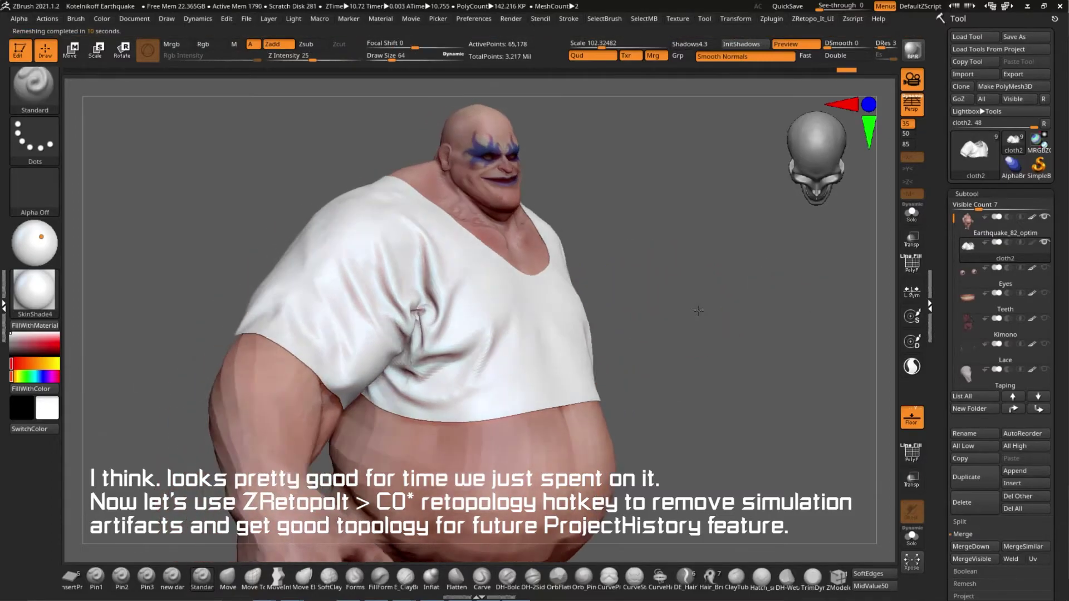
key("shift+f")
scroll(744, 286, "up", 5)
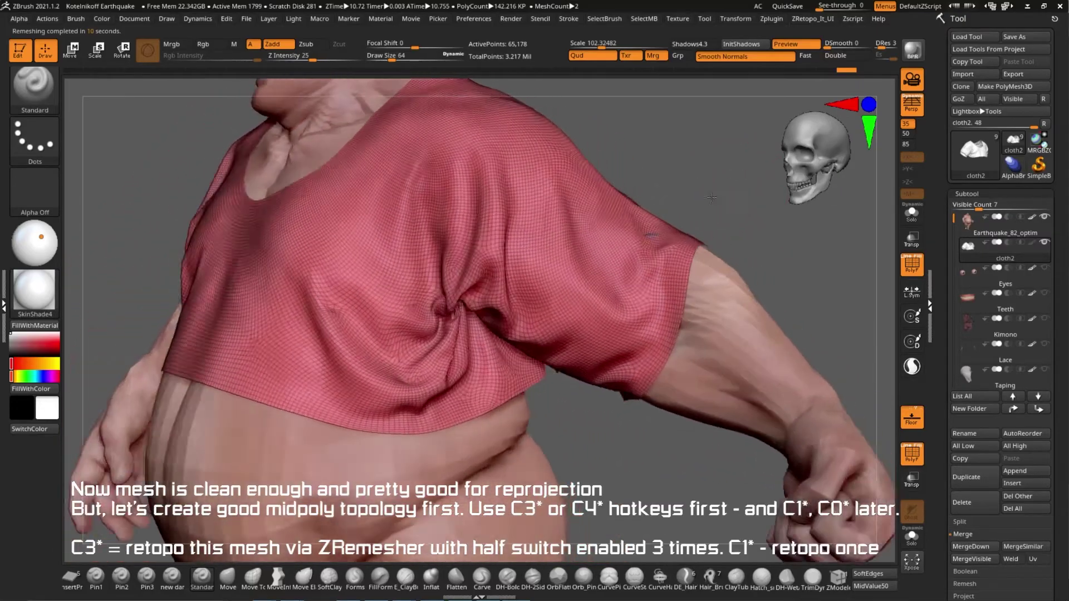
Duplicate the shirt subtool as a cloth3 backup and reselect cloth2.
left_click_drag(712, 197, 709, 269)
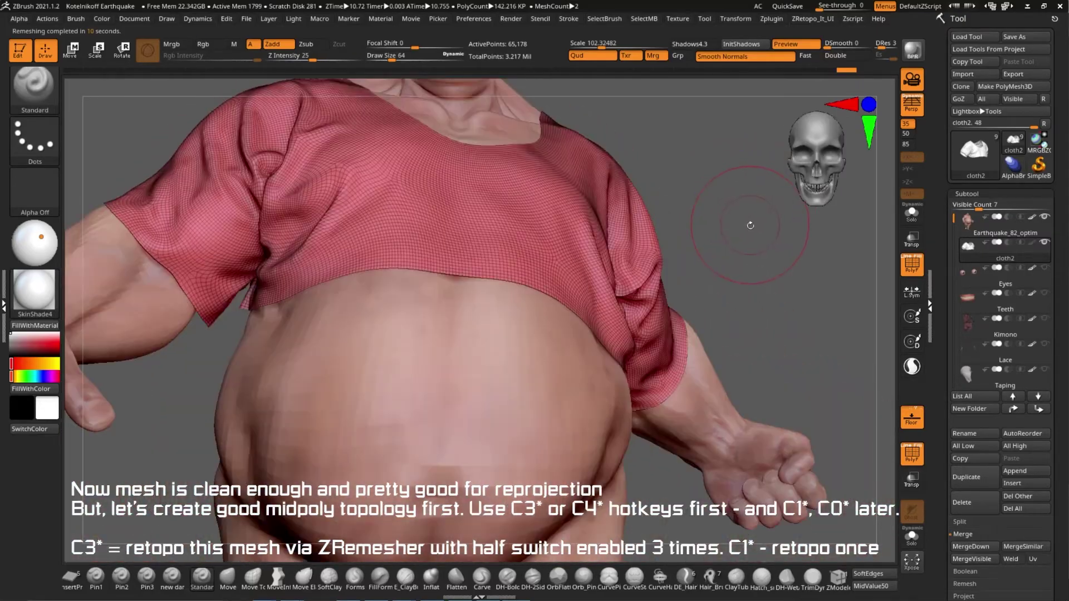
left_click(966, 477)
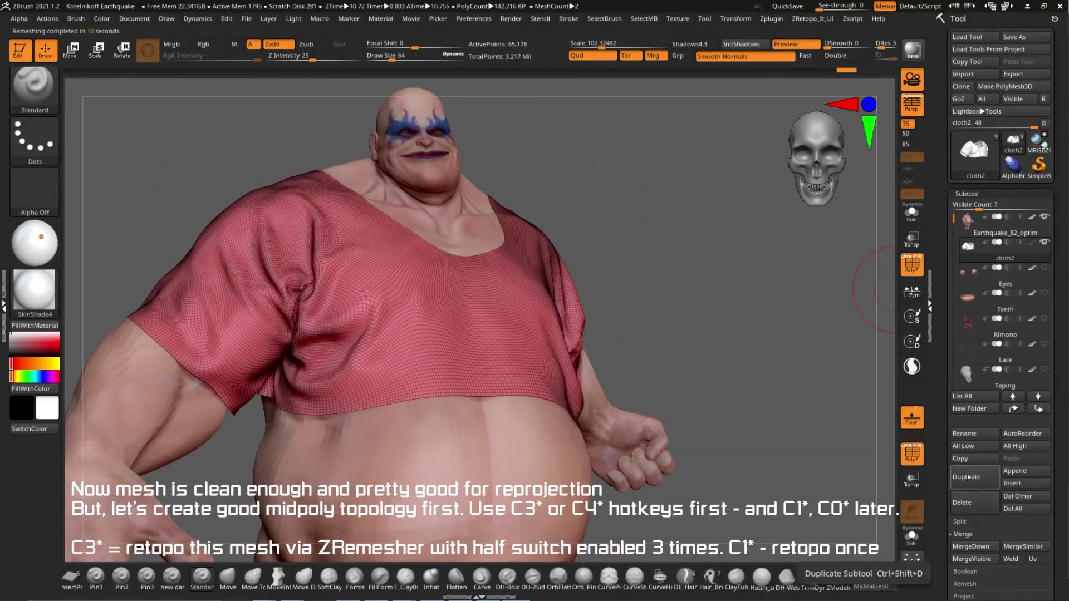
left_click(965, 495)
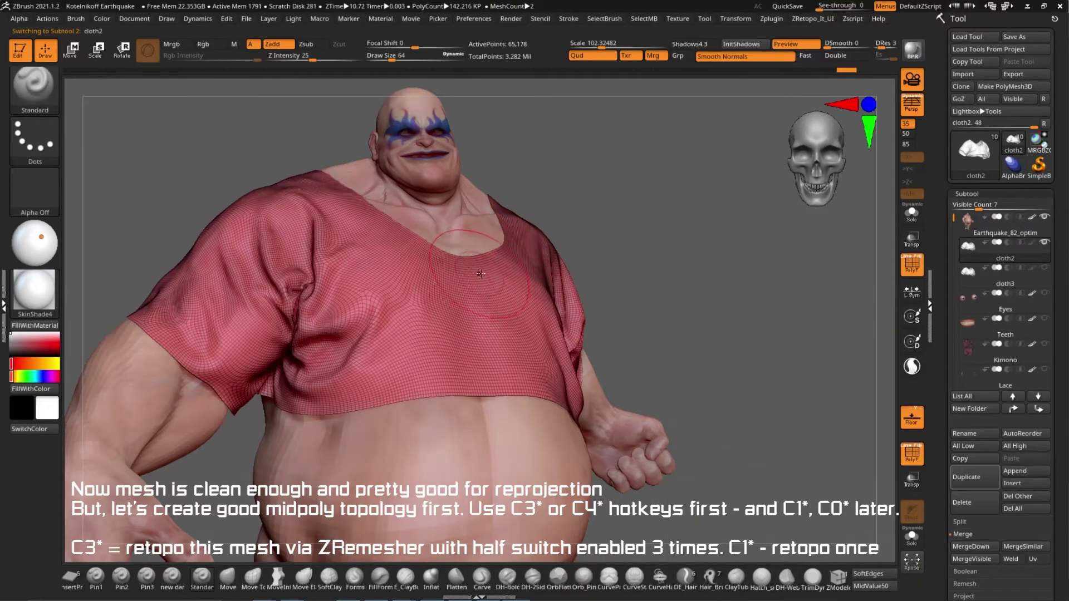
Remesh cloth2 repeatedly with the C3* preset, scrubbing undo history to compare results.
key("space")
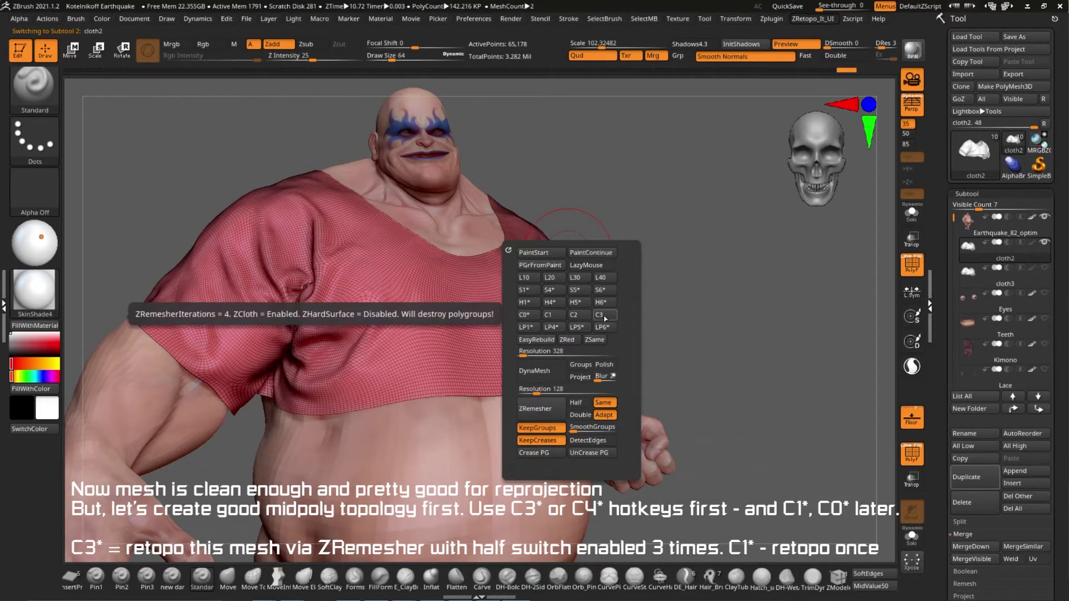
left_click(598, 314)
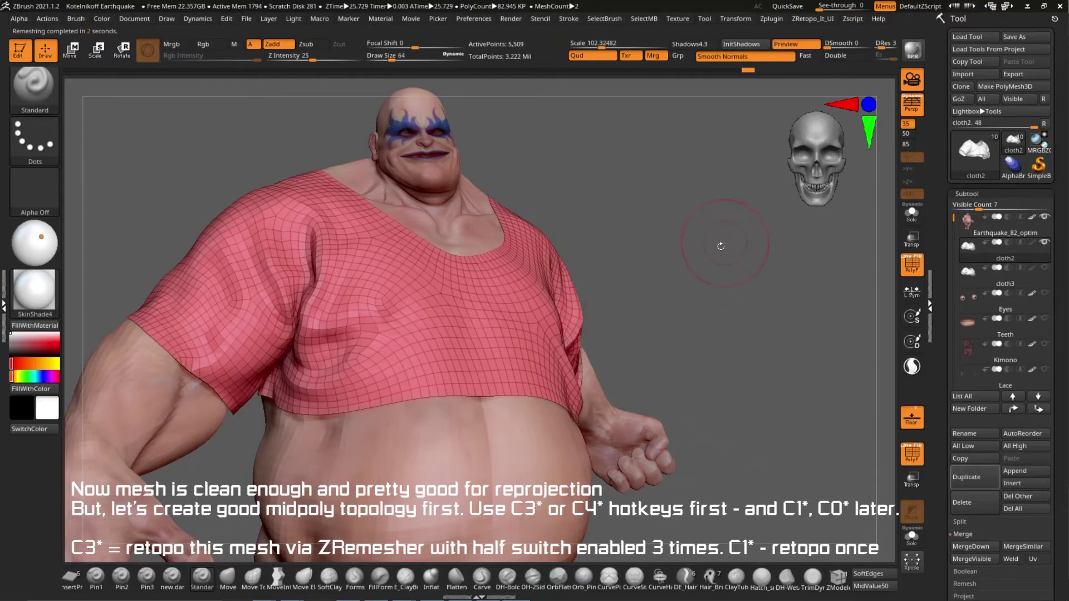
key("ctrl+3")
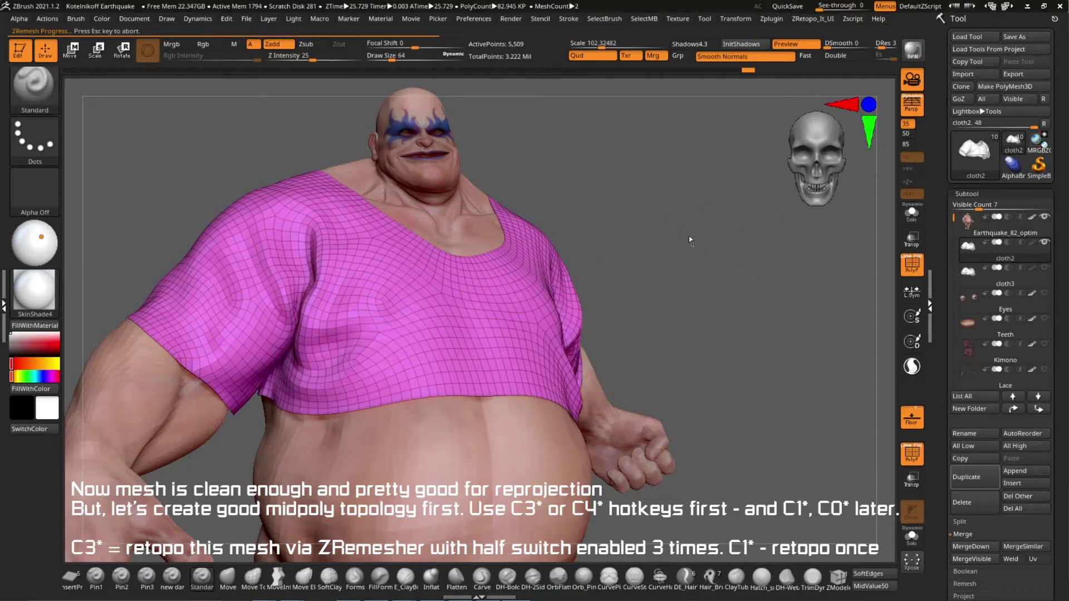
key("ctrl+4")
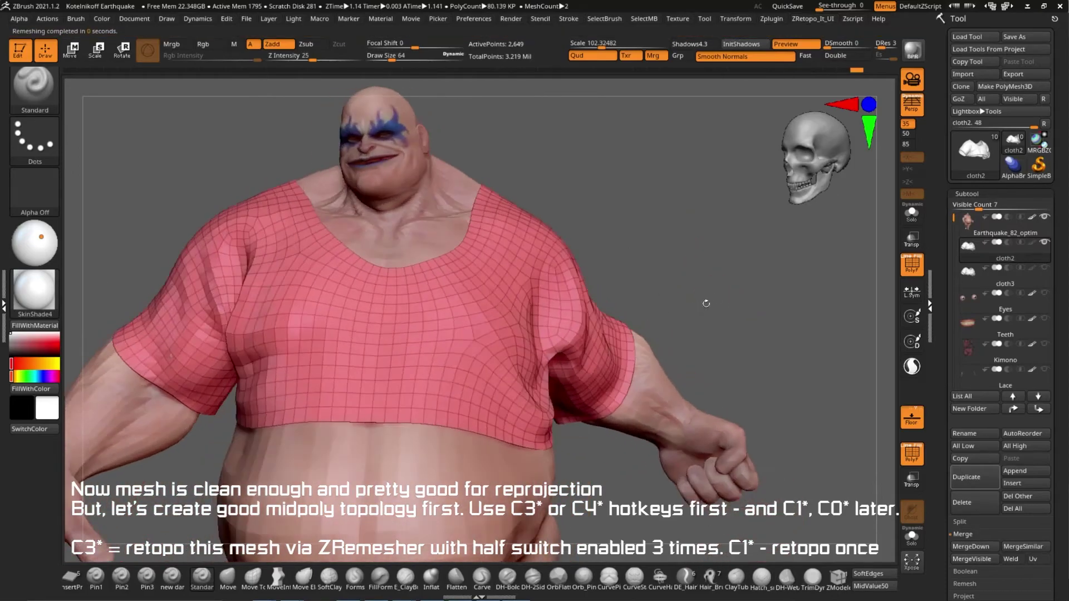
key("ctrl+z")
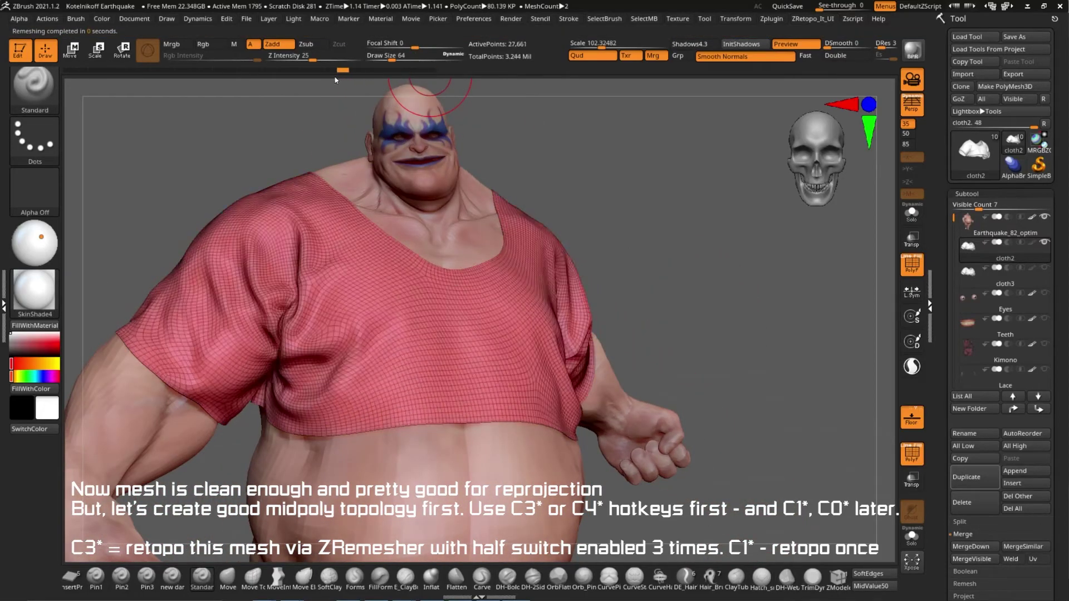
left_click_drag(285, 89, 298, 90)
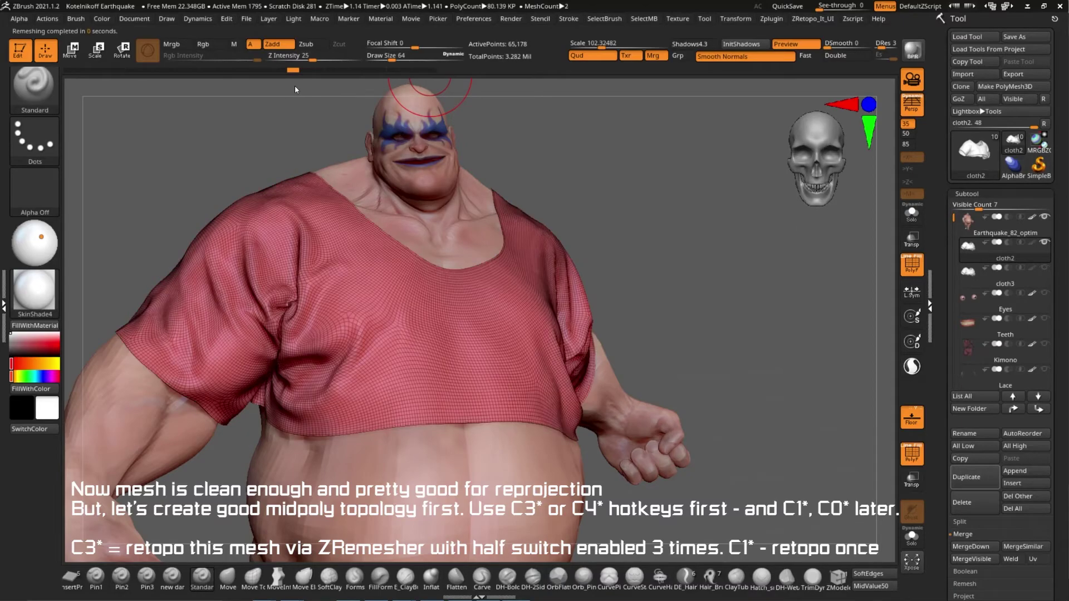
key("ctrl+shift+z")
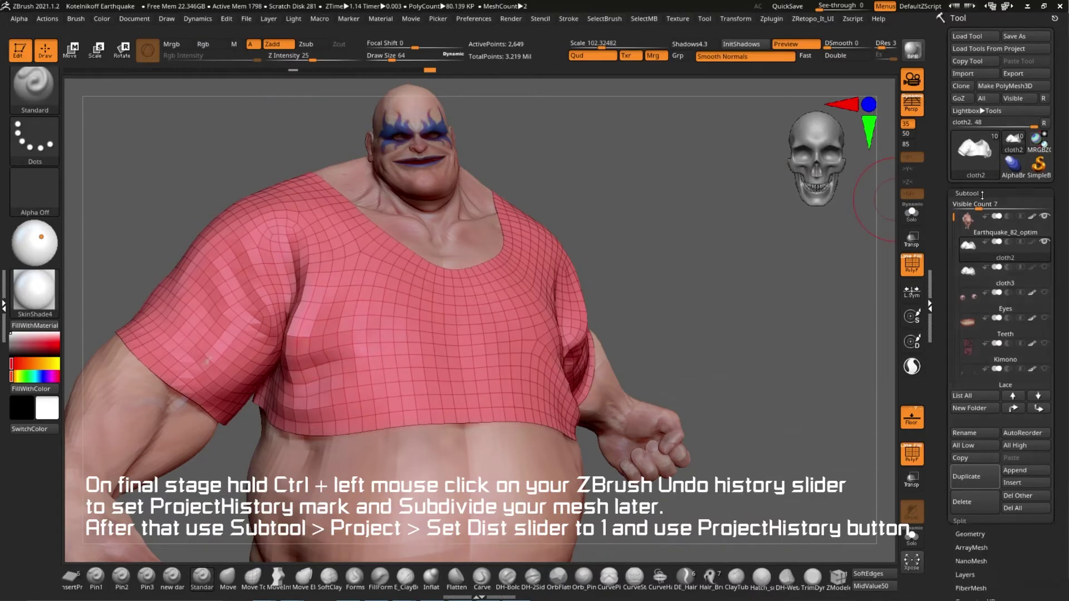
Divide the shirt to SDiv 4 and run Project History with Dist set to 1.
left_click(982, 194)
key("ctrl+d")
key("ctrl+d")
key("ctrl+d")
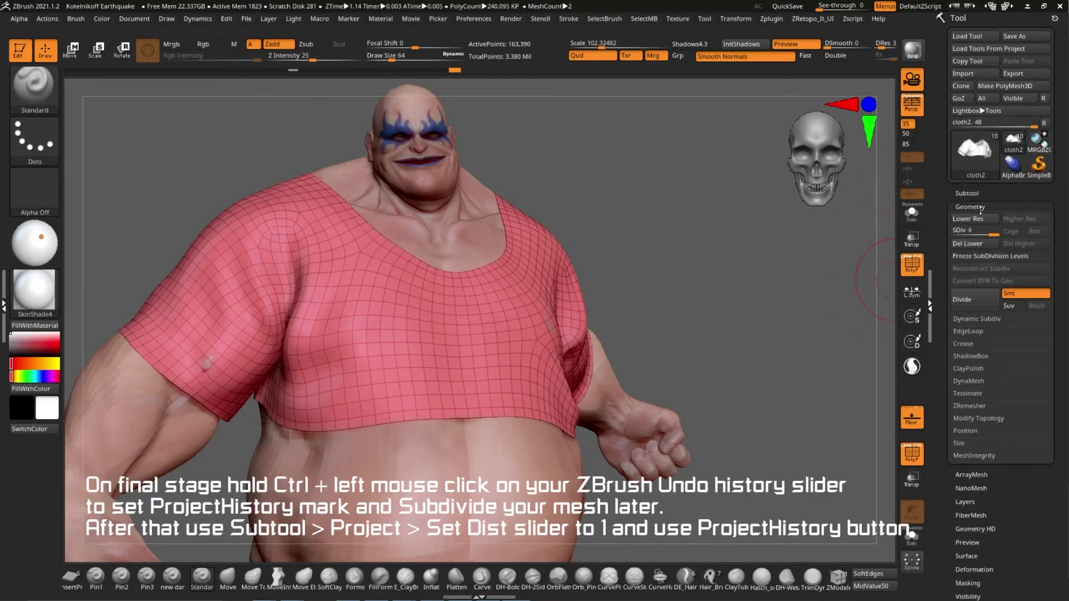
left_click(970, 206)
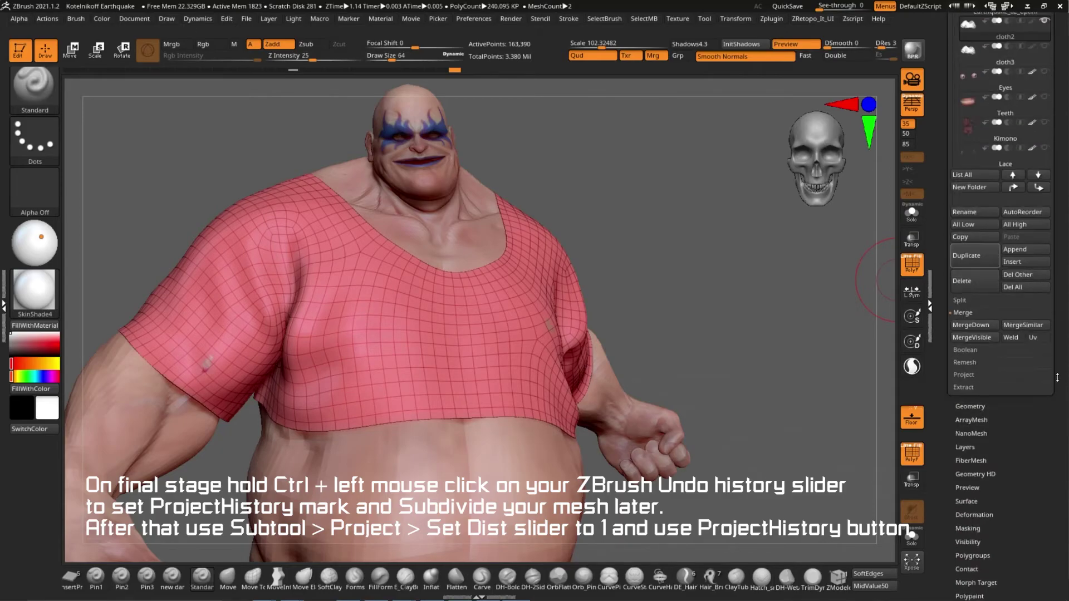
left_click(963, 375)
left_click_drag(966, 377, 1000, 377)
left_click(1026, 363)
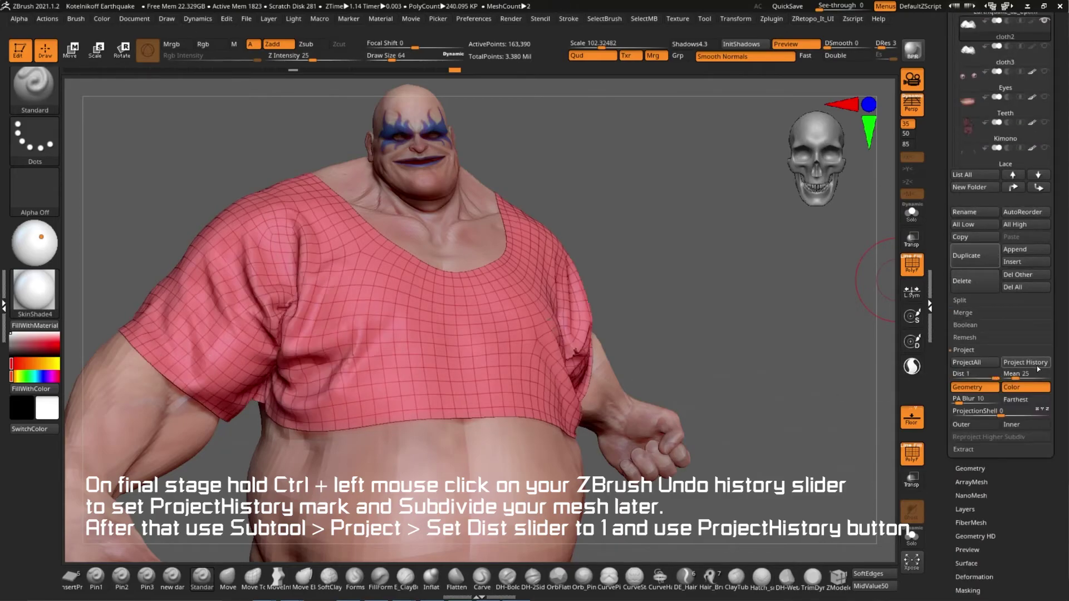
Compare lower and highest subdivision levels to check the projected wrinkles.
mouse_move(690, 278)
left_mouse_down()
mouse_move(639, 267)
mouse_move(640, 245)
left_mouse_up()
key("shift+d")
key("shift+d")
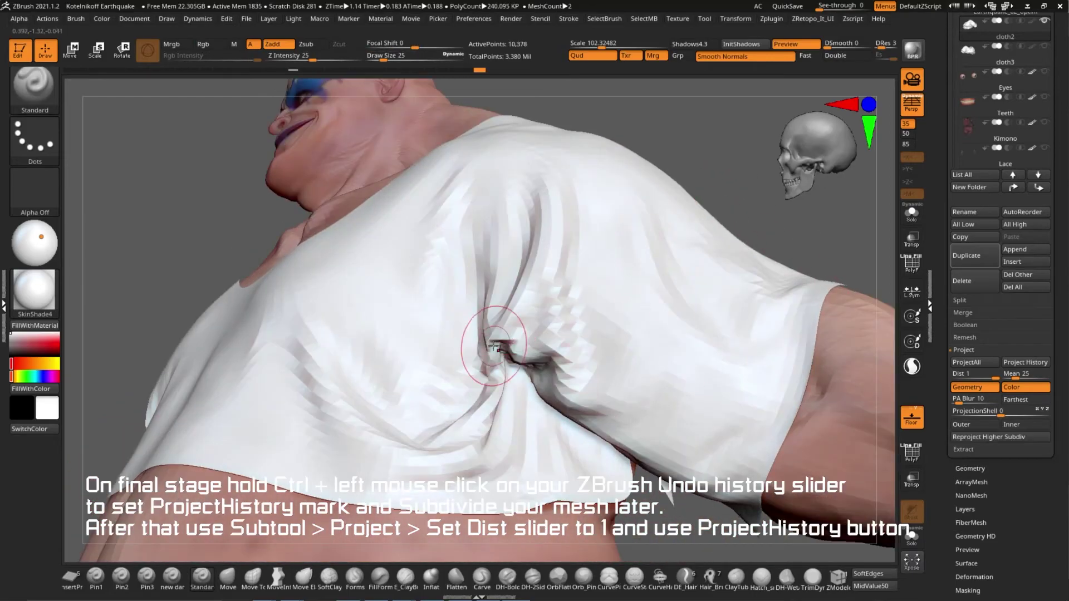
mouse_move(520, 334)
left_mouse_down()
mouse_move(508, 333)
mouse_move(711, 270)
mouse_move(700, 210)
mouse_move(757, 286)
mouse_move(745, 305)
left_mouse_up()
key("d")
key("d")
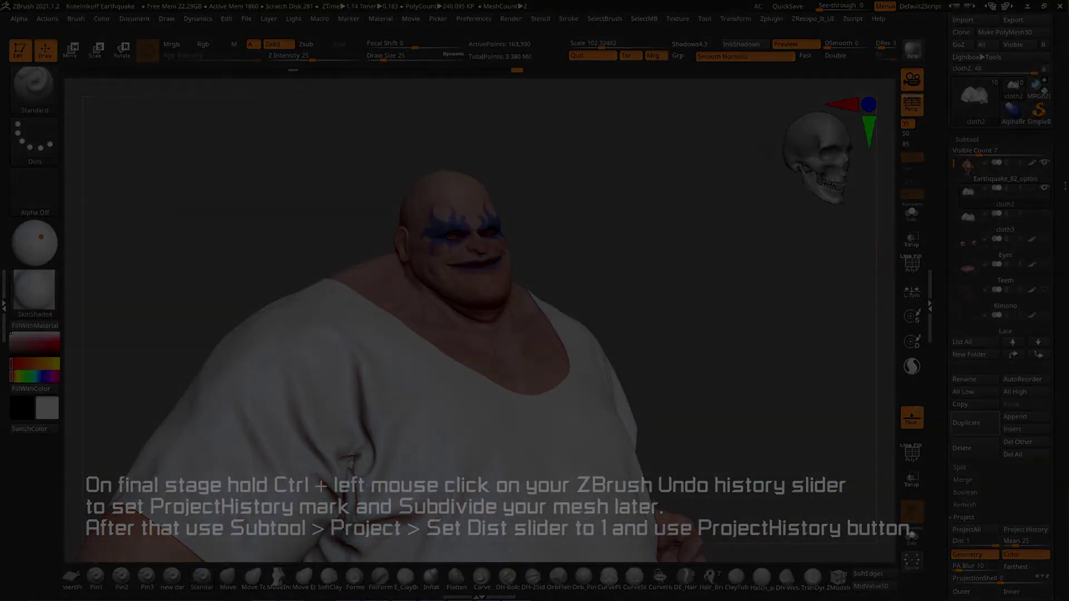